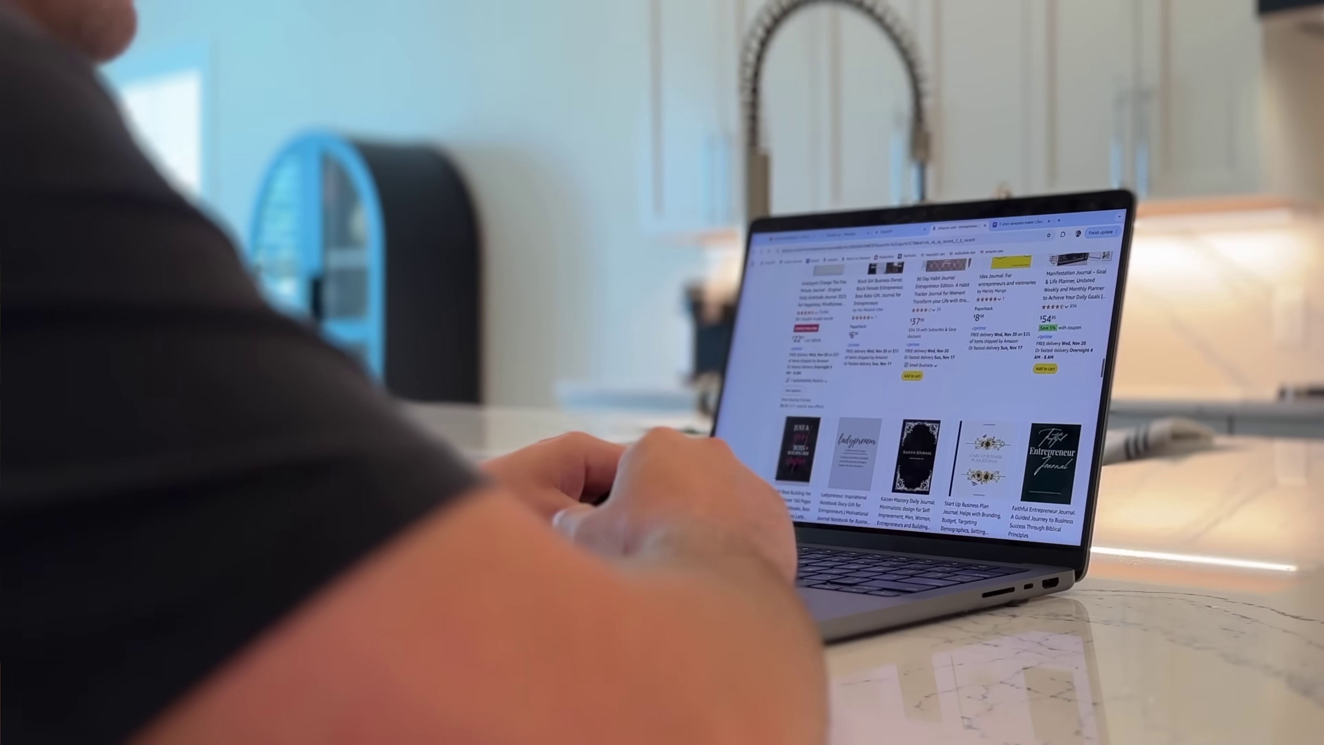
- Scroll down through the Google results for 'amazon kdp'
{"action": "scroll", "coordinate": [1010, 443], "scroll_direction": "down", "scroll_amount": 3}
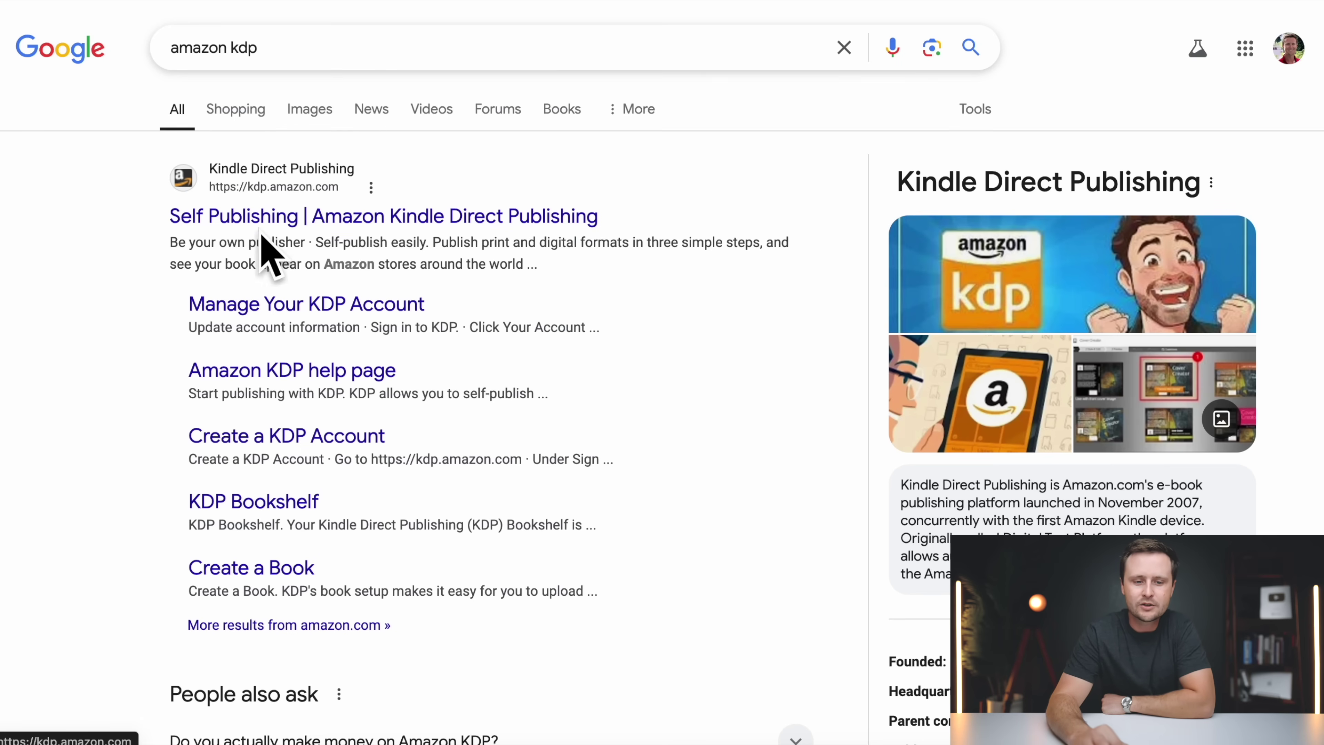
- Go to Kindle Direct Publishing, start a new signup, and enter the account holder's name
{"action": "left_click", "coordinate": [276, 225]}
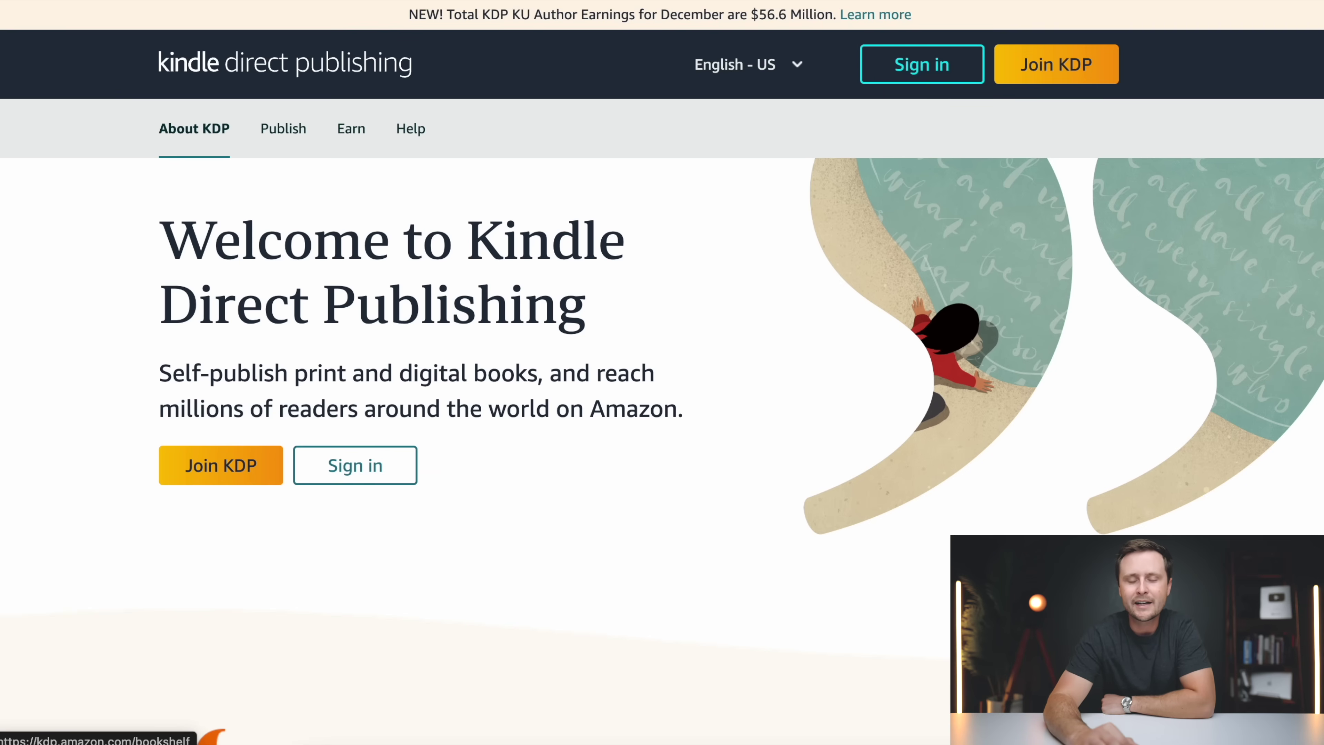
{"action": "left_click", "coordinate": [1068, 75]}
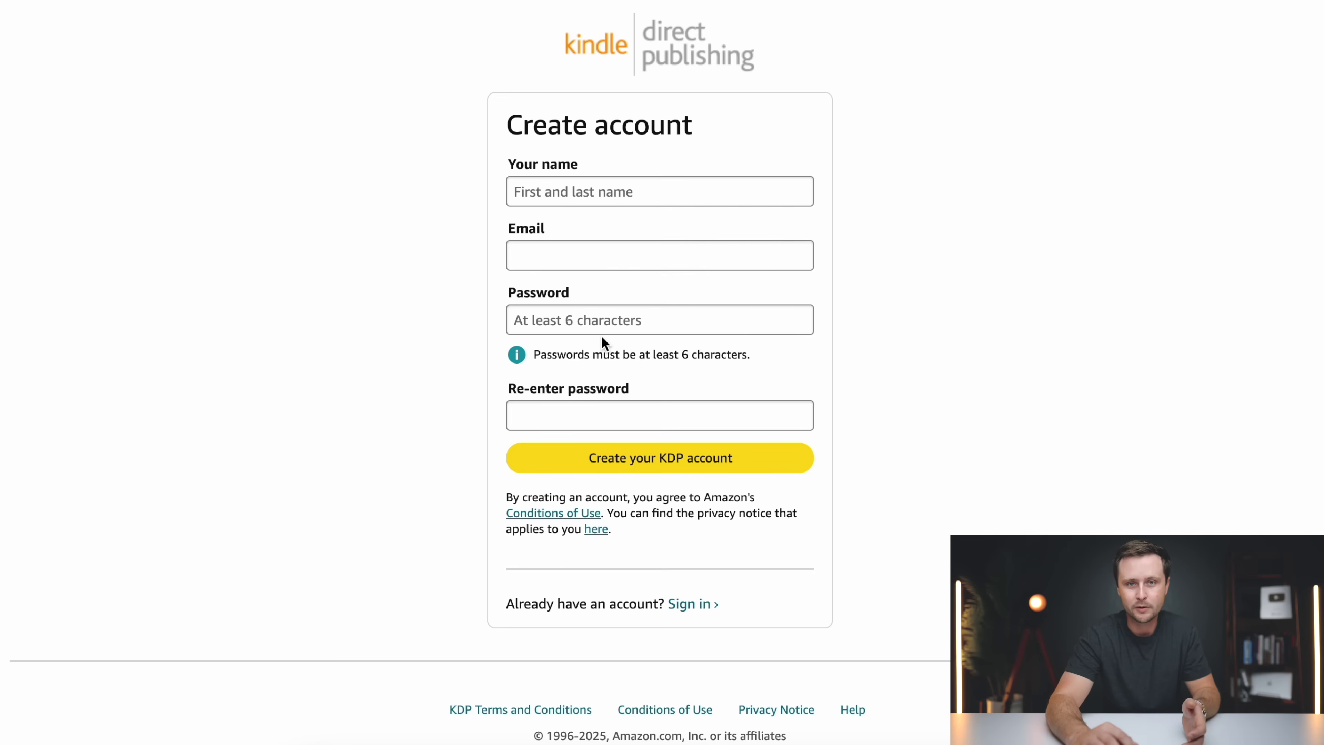
{"action": "left_click", "coordinate": [549, 189]}
{"action": "type", "text": "Greg YouTube"}
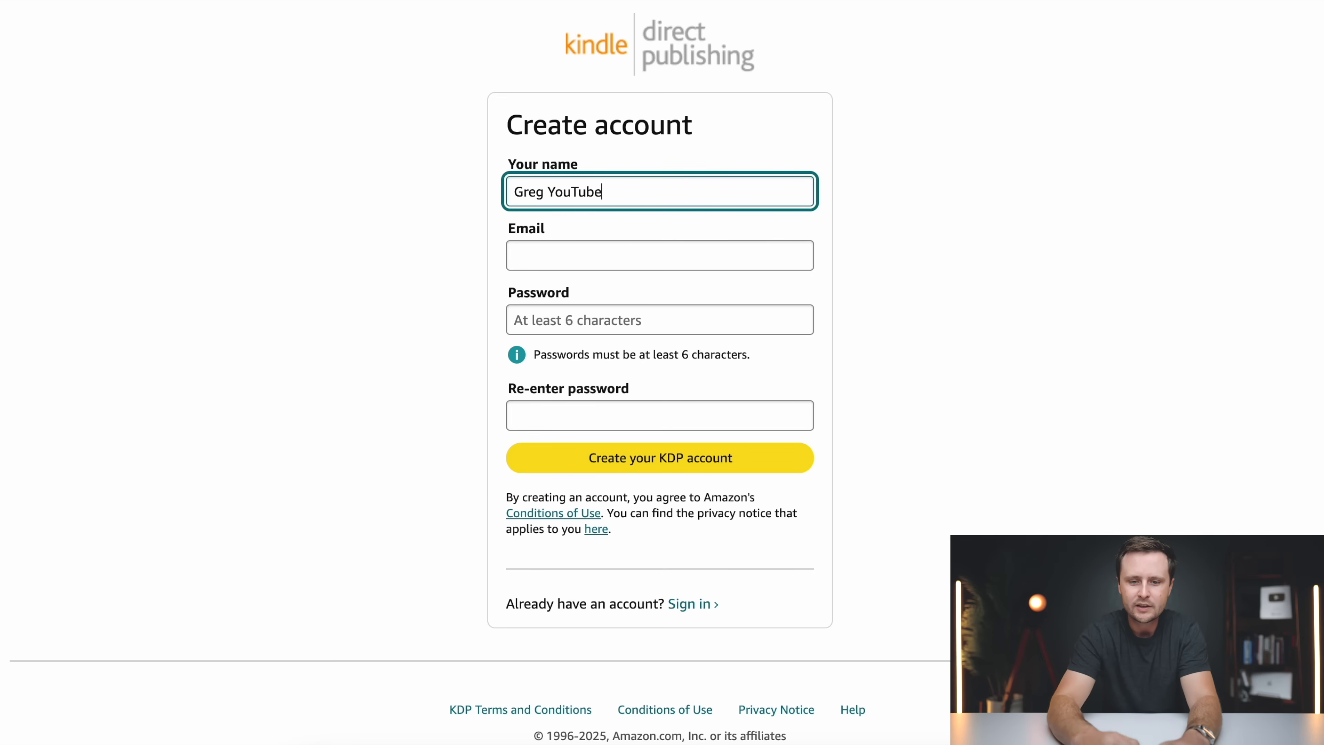
- Paste the e-mail and password, submit the signup, and begin entering the emailed one-time password
{"action": "left_click", "coordinate": [562, 254]}
{"action": "key", "text": "ctrl+v"}
{"action": "left_click", "coordinate": [632, 320]}
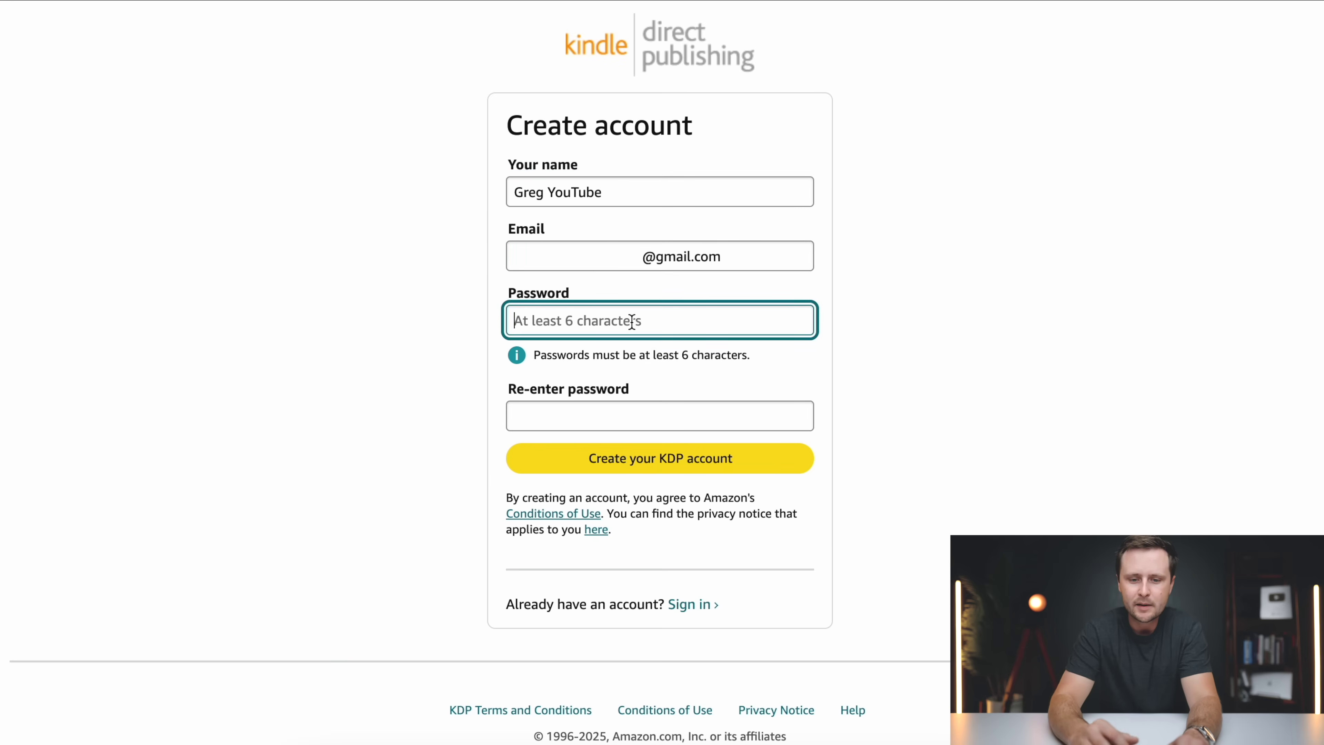
{"action": "key", "text": "ctrl+v"}
{"action": "key", "text": "Tab"}
{"action": "key", "text": "ctrl+v"}
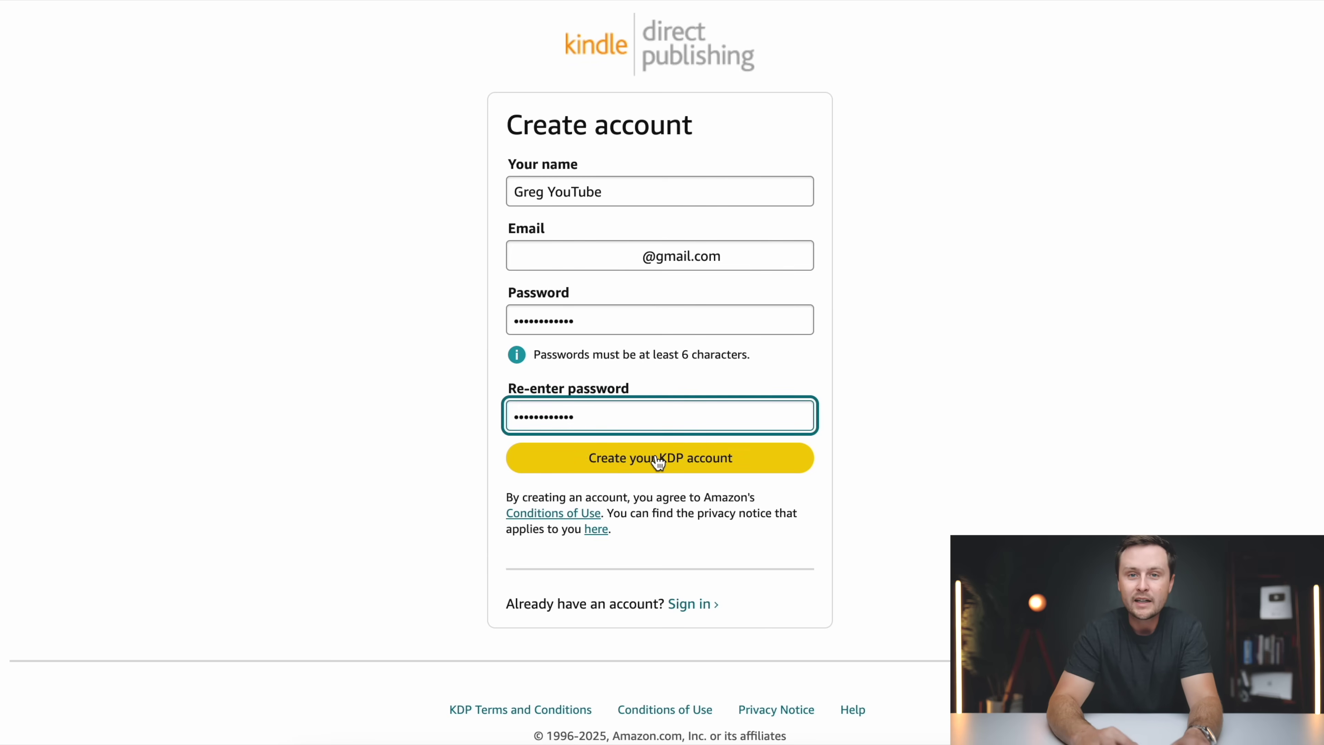
{"action": "left_click", "coordinate": [658, 459]}
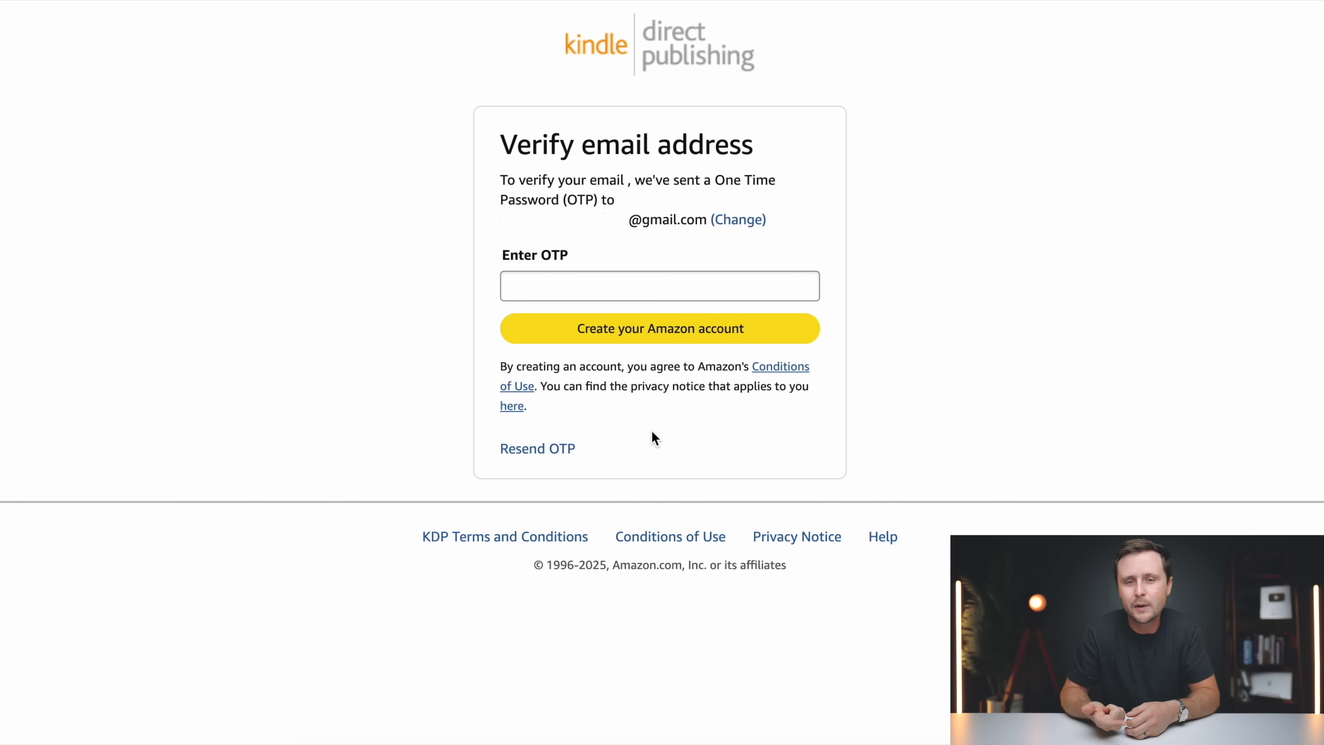
{"action": "left_click", "coordinate": [556, 294]}
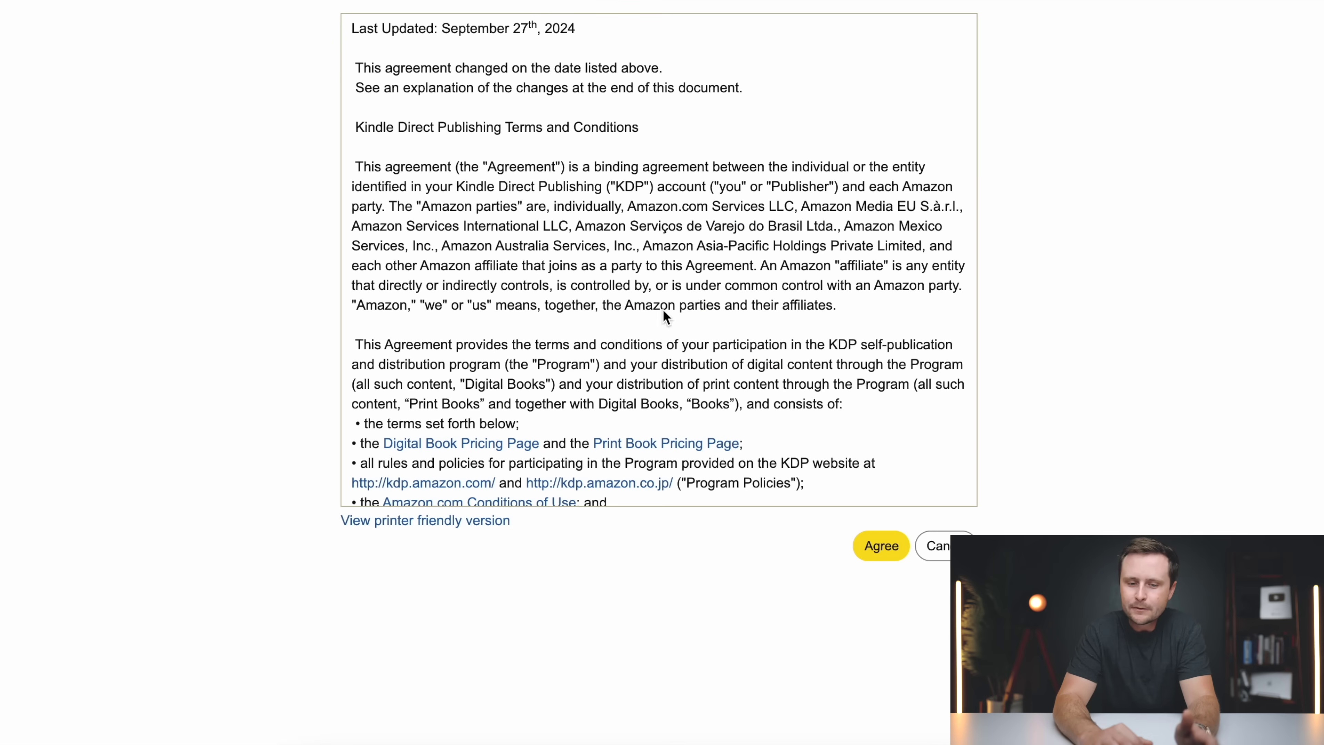
- Read through the KDP Terms and Conditions and agree to them
{"action": "scroll", "coordinate": [668, 326], "scroll_direction": "down", "scroll_amount": 3}
{"action": "scroll", "coordinate": [683, 314], "scroll_direction": "down", "scroll_amount": 20}
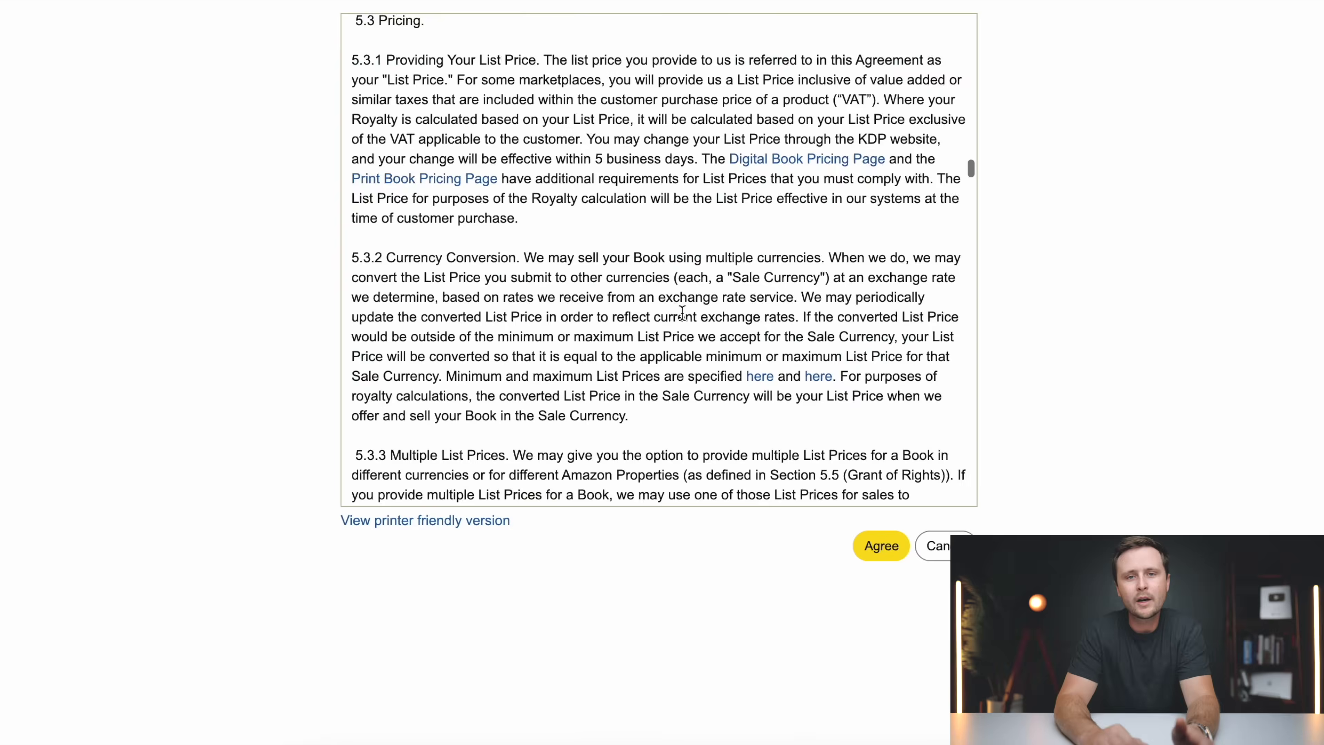
{"action": "scroll", "coordinate": [682, 313], "scroll_direction": "down", "scroll_amount": 15}
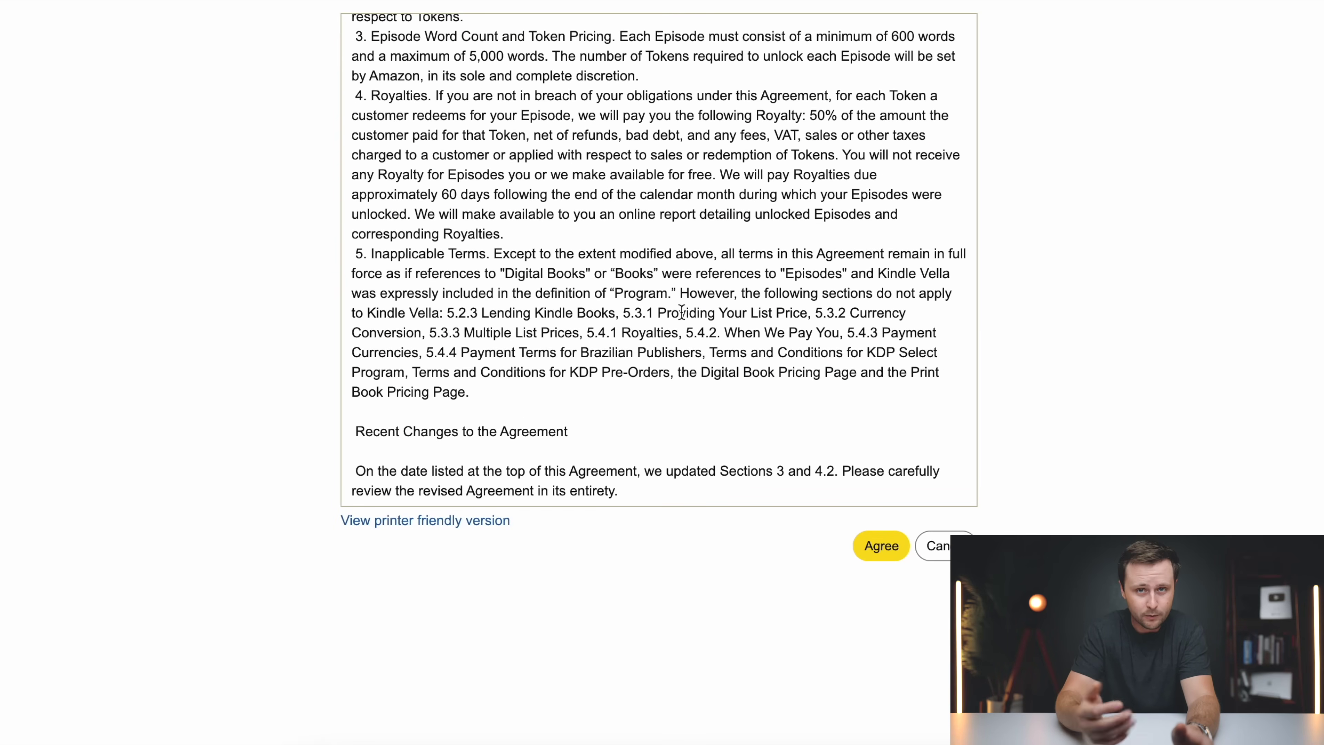
{"action": "left_click", "coordinate": [880, 546]}
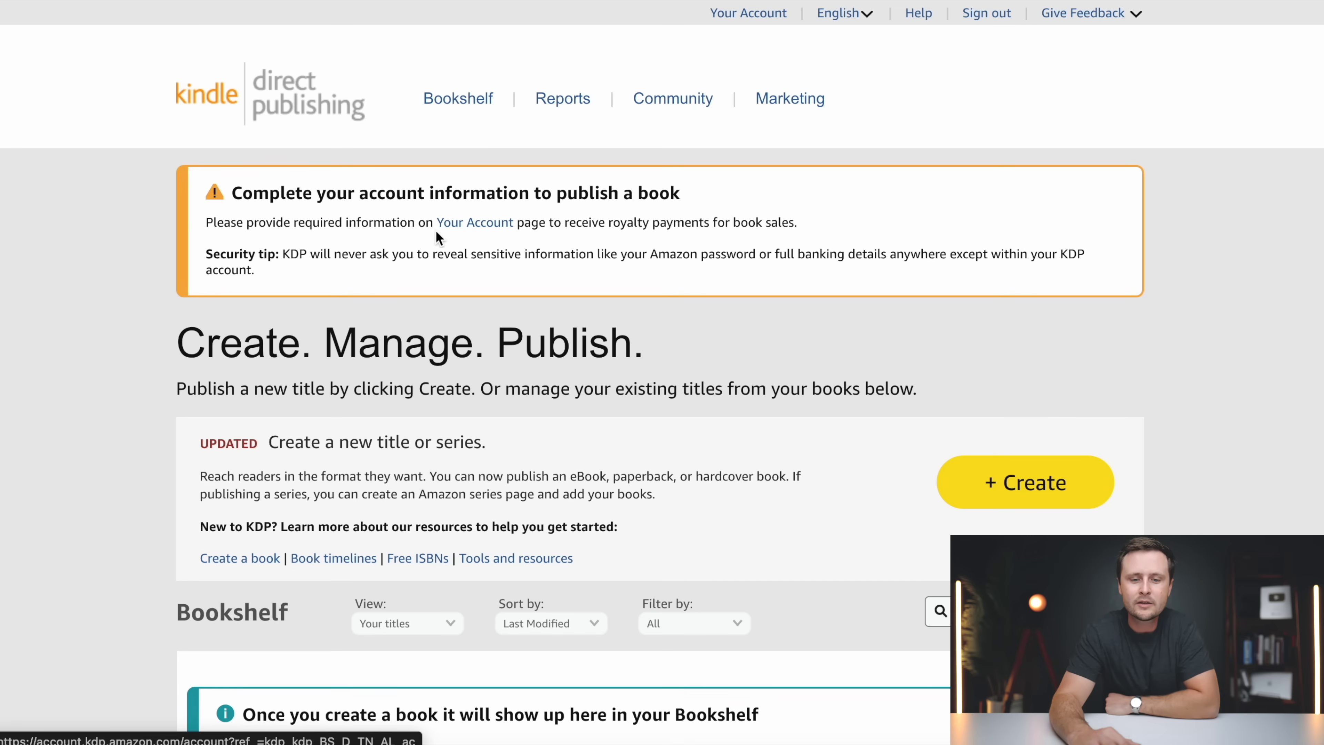
- On the account information page, send a phone verification code and start entering it
{"action": "left_click", "coordinate": [473, 224]}
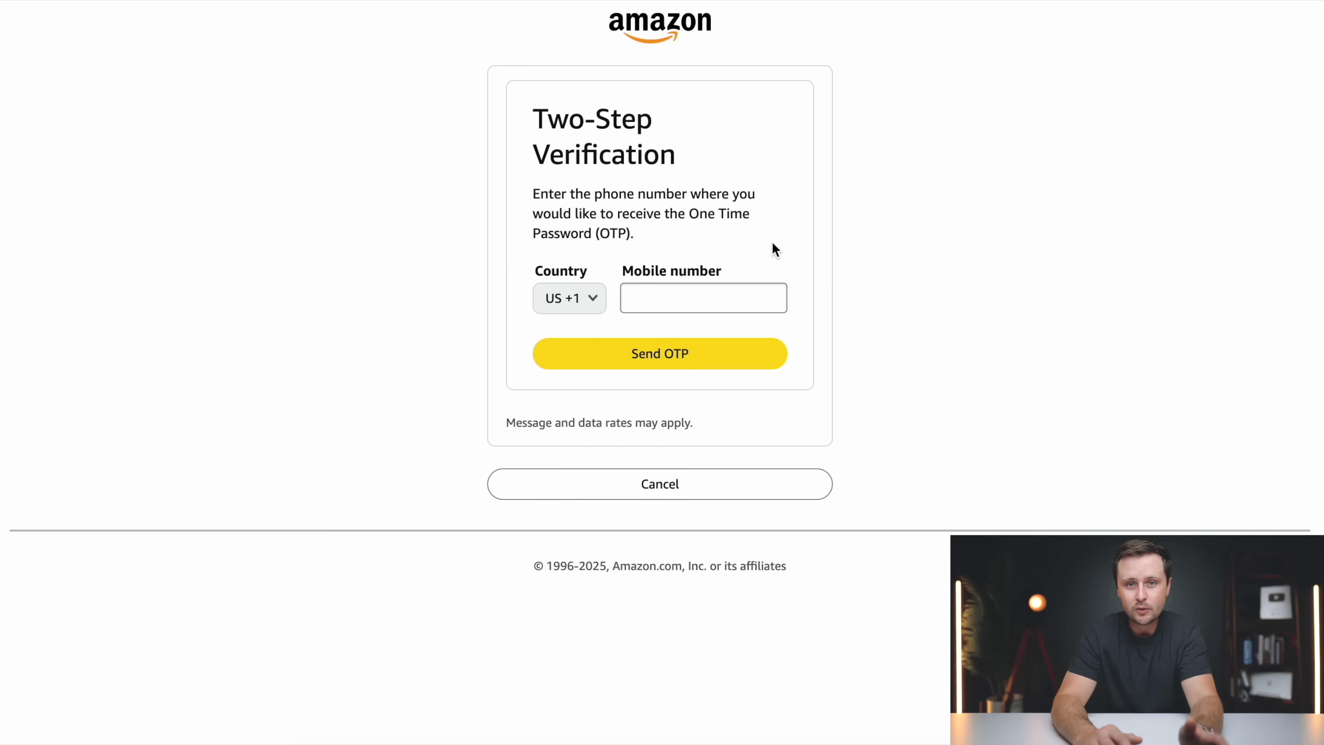
{"action": "left_click", "coordinate": [685, 362]}
{"action": "left_click", "coordinate": [578, 340]}
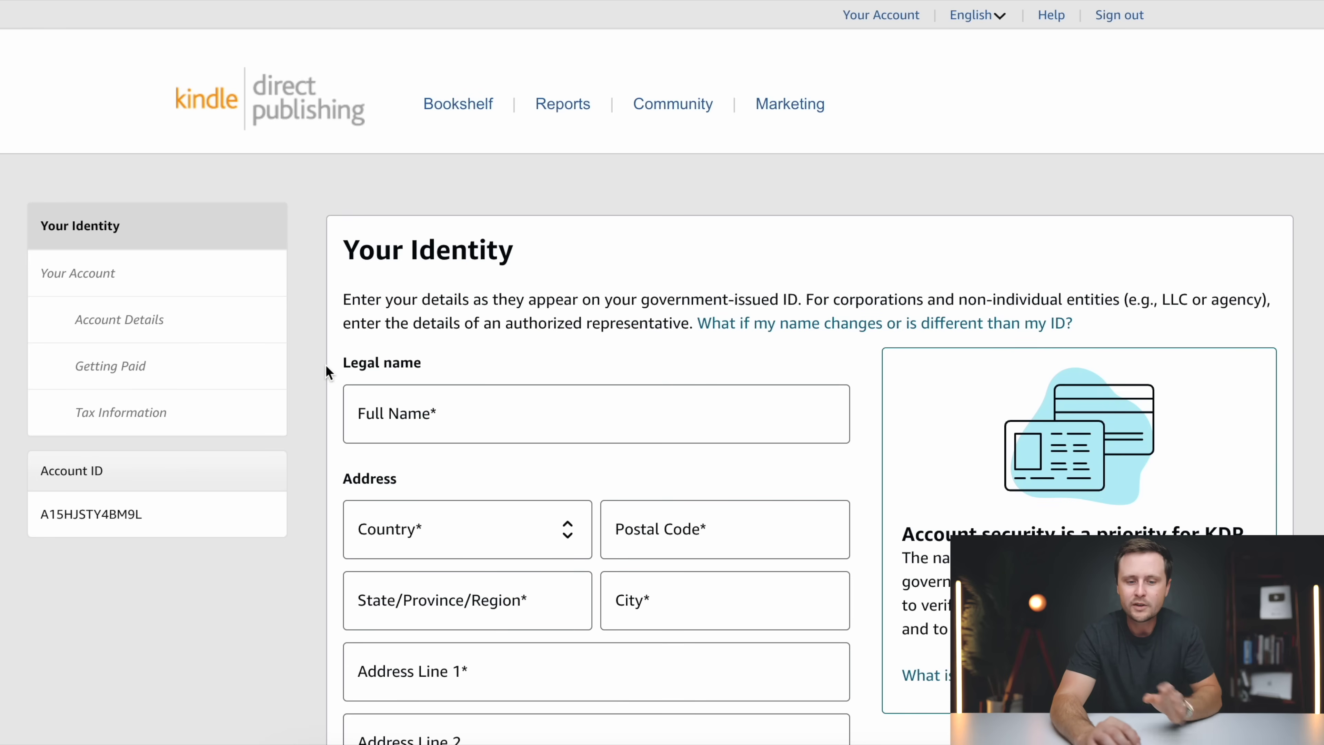
- Review the Your Identity form and enter the account holder's legal full name
{"action": "scroll", "coordinate": [326, 371], "scroll_direction": "down", "scroll_amount": 3}
{"action": "scroll", "coordinate": [326, 371], "scroll_direction": "up", "scroll_amount": 3}
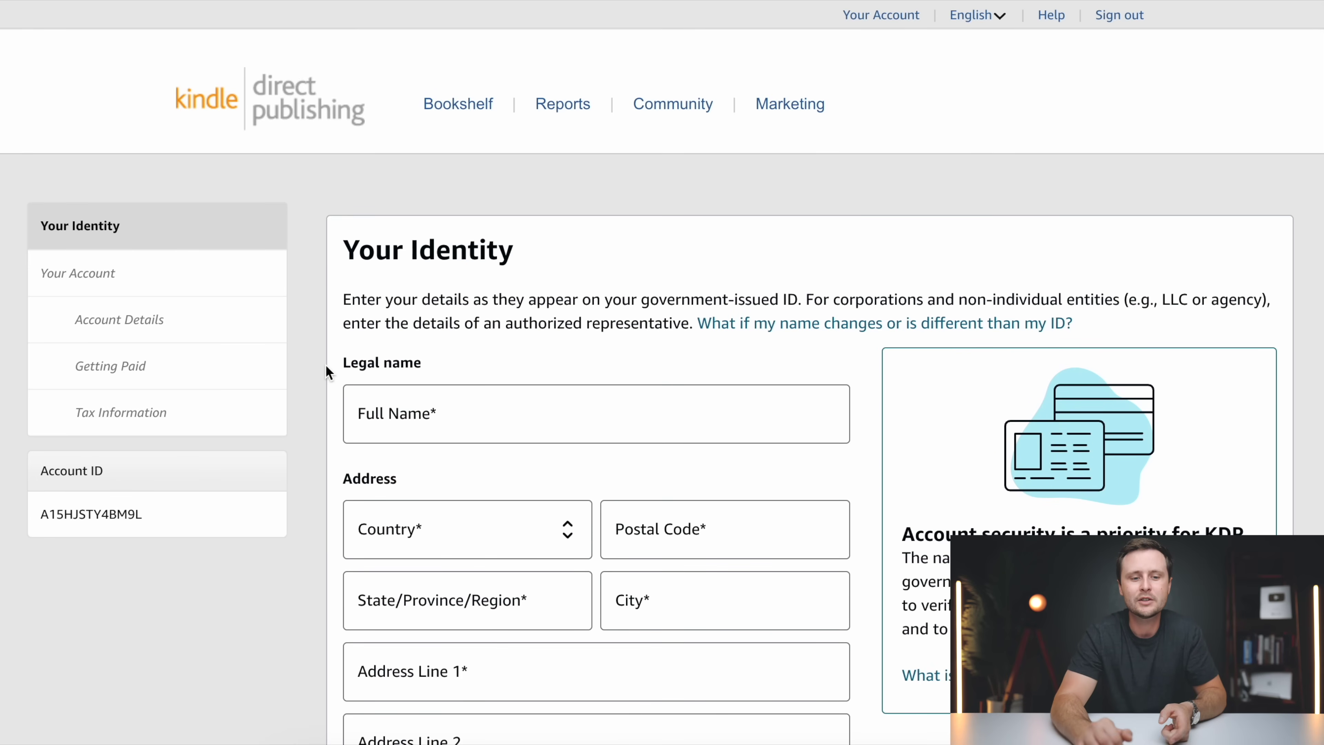
{"action": "scroll", "coordinate": [505, 274], "scroll_direction": "down", "scroll_amount": 3}
{"action": "scroll", "coordinate": [588, 317], "scroll_direction": "up", "scroll_amount": 3}
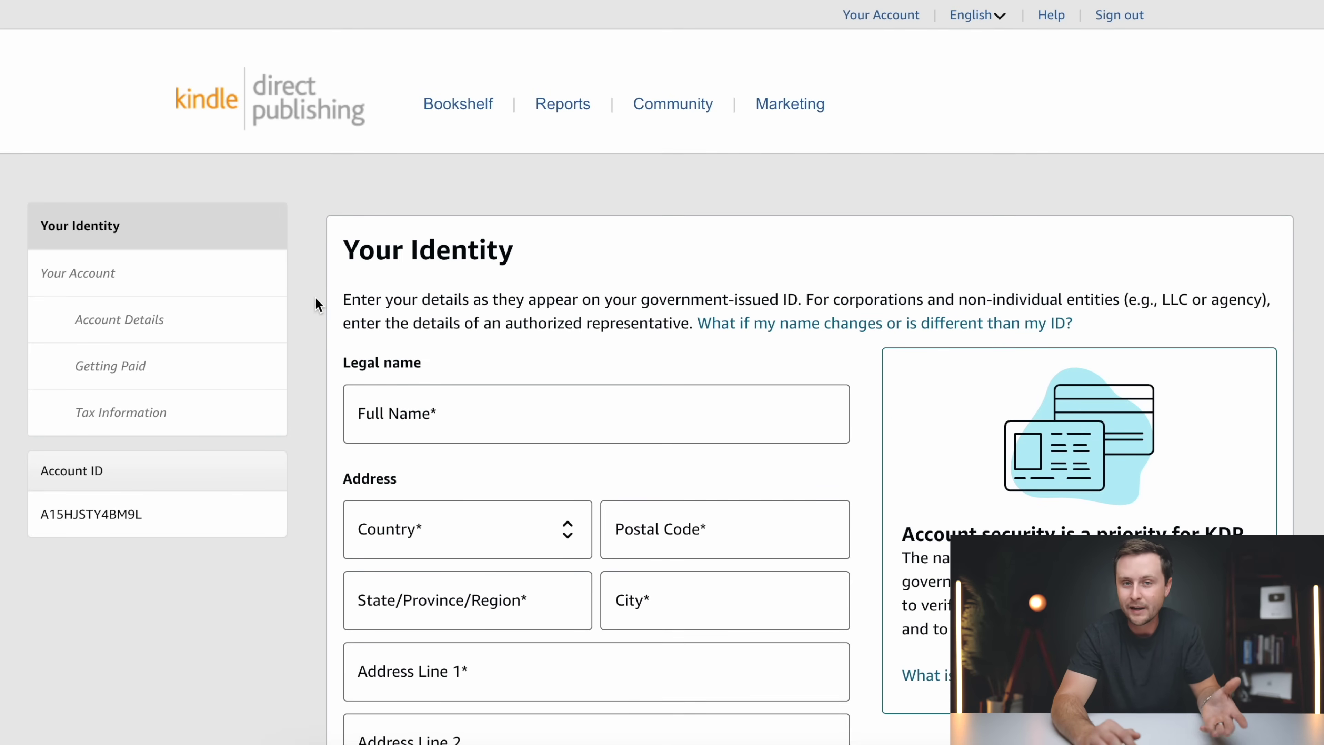
{"action": "scroll", "coordinate": [316, 298], "scroll_direction": "down", "scroll_amount": 3}
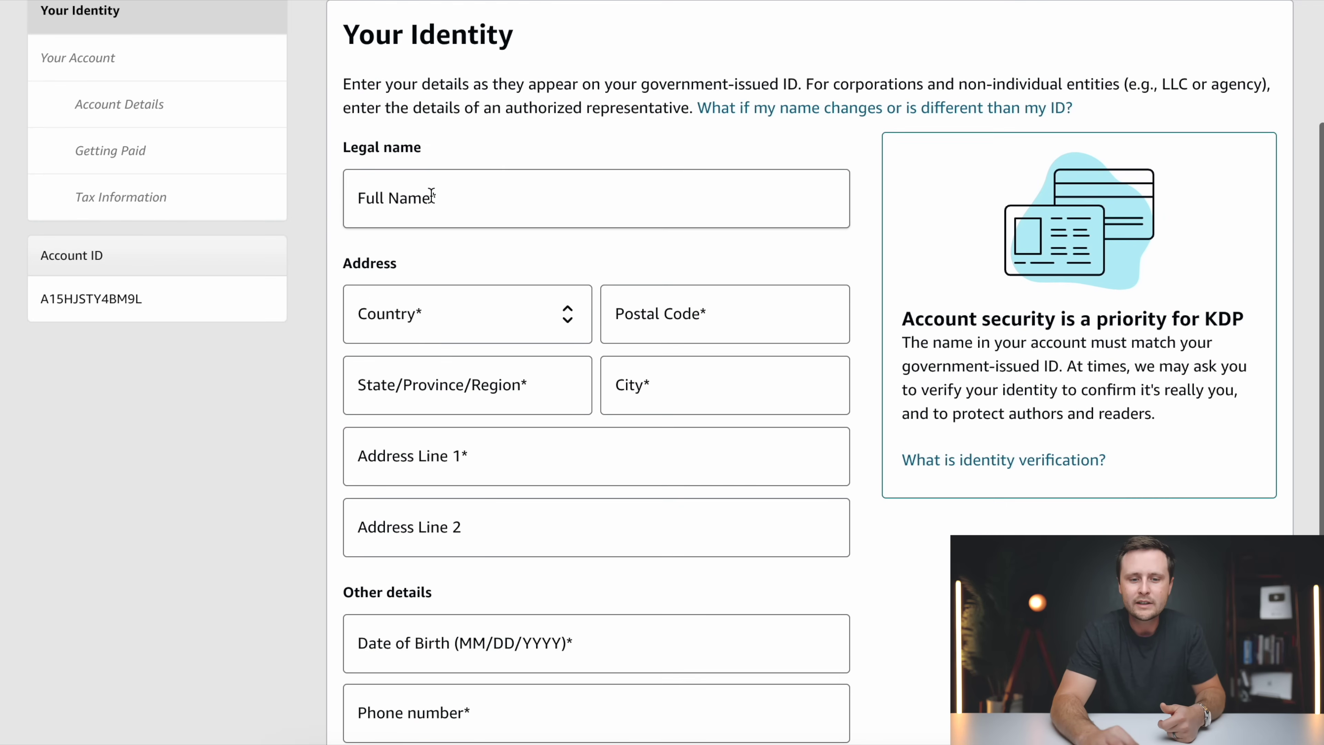
{"action": "left_click", "coordinate": [477, 196]}
{"action": "type", "text": "Greg YouTube"}
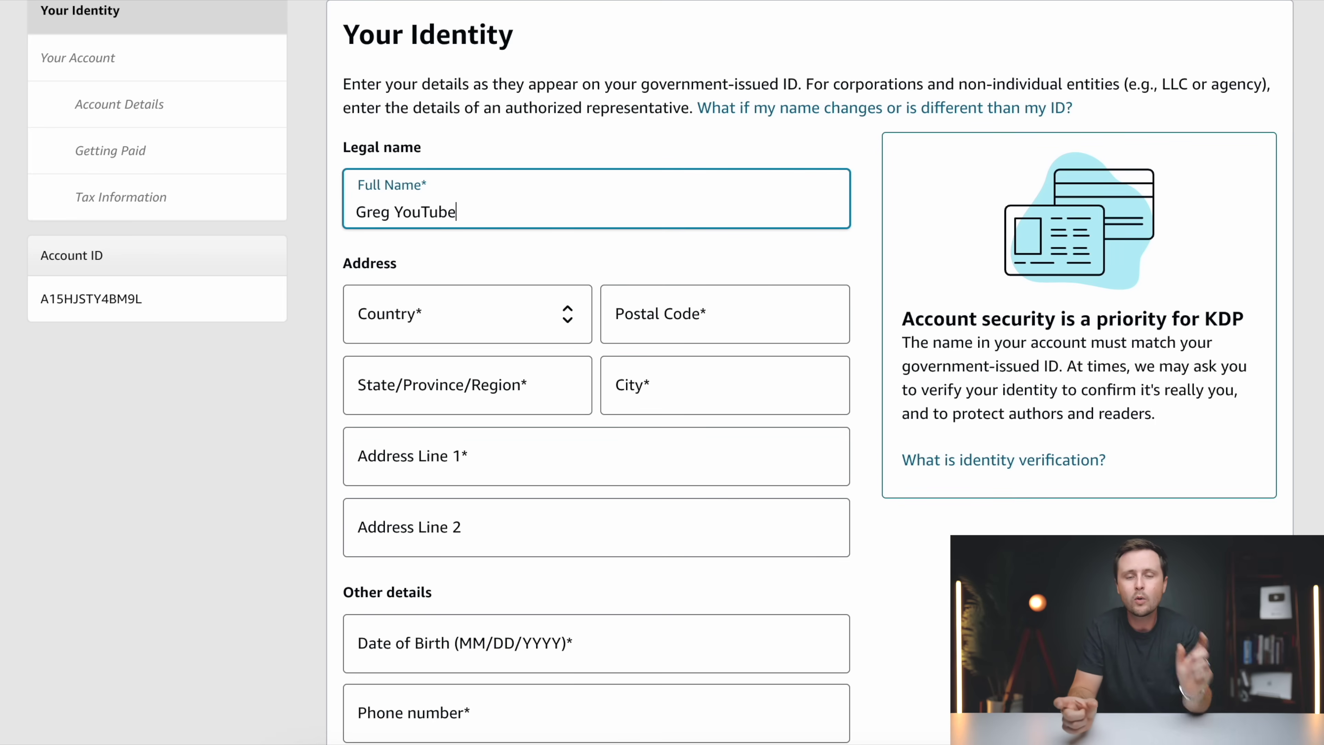
- Set the address country to United States, then fill the address and phone number
{"action": "scroll", "coordinate": [662, 373], "scroll_direction": "down", "scroll_amount": 2}
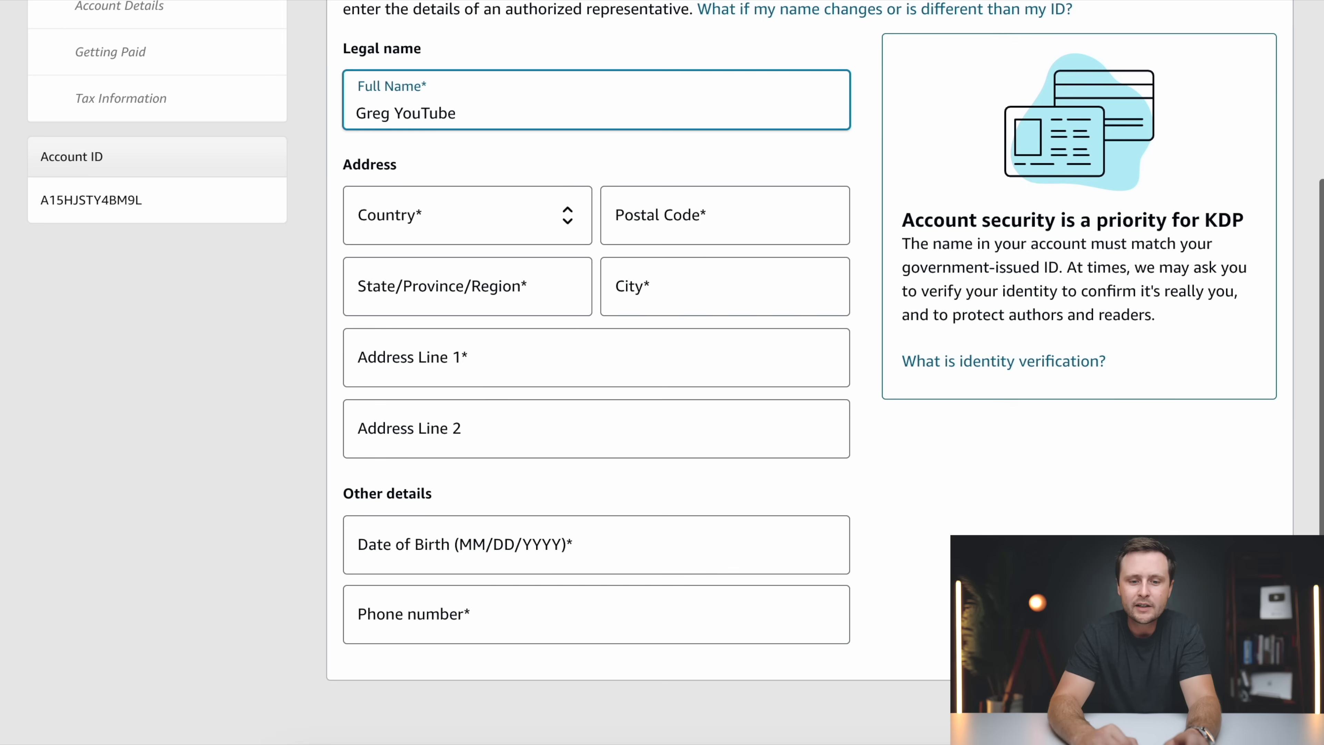
{"action": "left_click", "coordinate": [452, 230]}
{"action": "left_click", "coordinate": [452, 269]}
{"action": "left_click", "coordinate": [502, 349]}
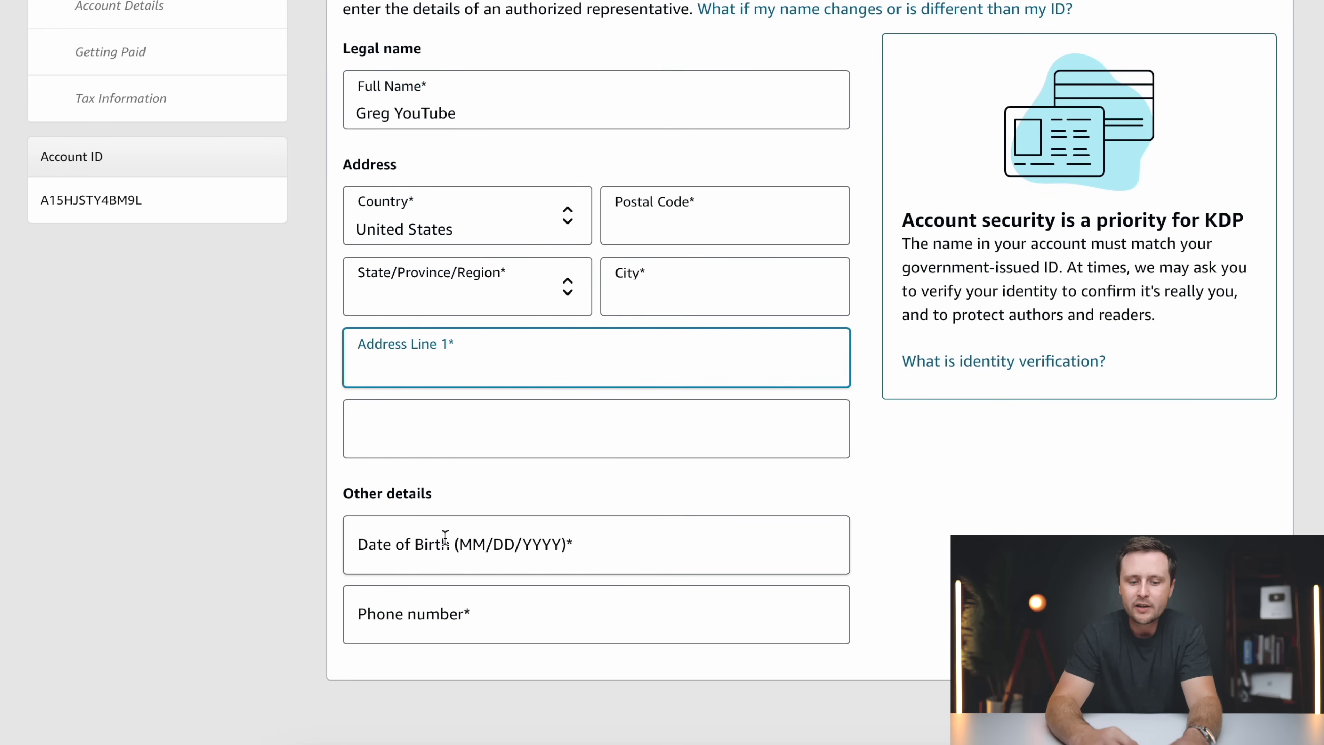
{"action": "left_click", "coordinate": [443, 590]}
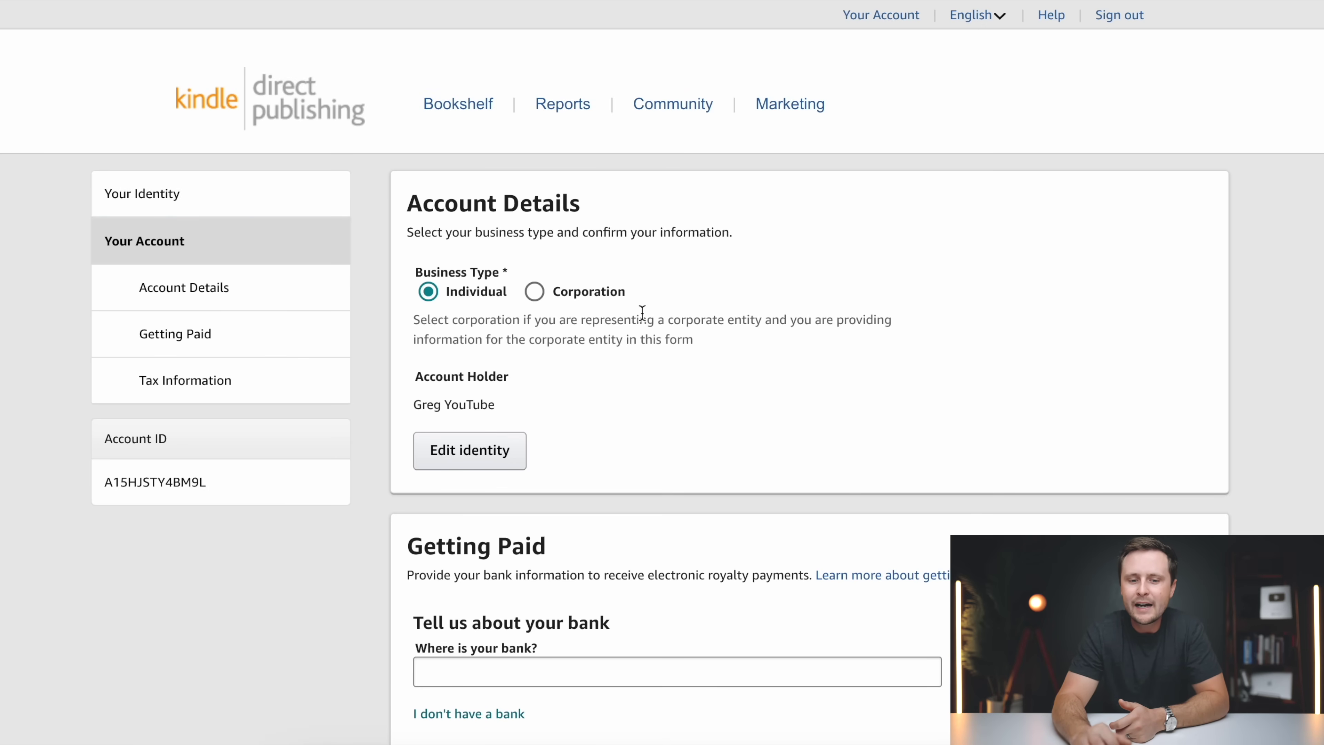
- Switch the business type to Corporation, then back to Individual
{"action": "scroll", "coordinate": [1002, 459], "scroll_direction": "down", "scroll_amount": 10}
{"action": "scroll", "coordinate": [1002, 459], "scroll_direction": "up", "scroll_amount": 5}
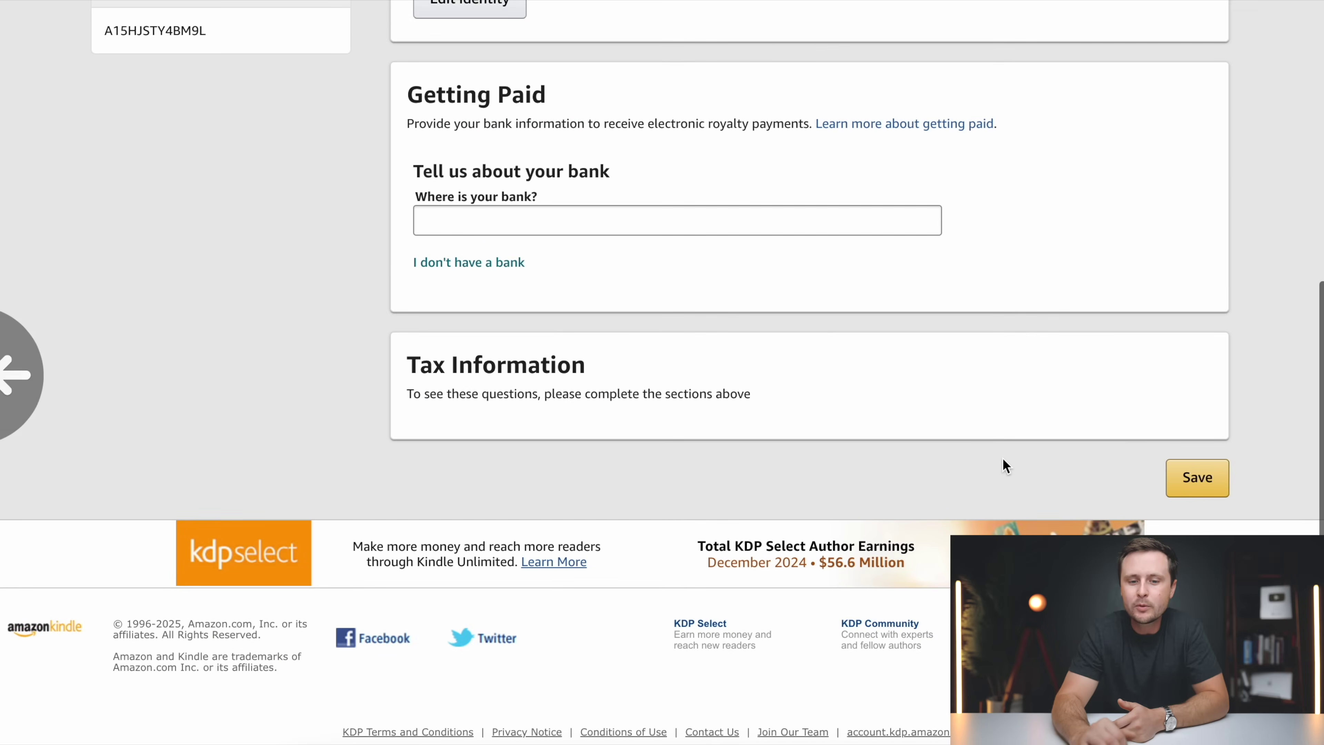
{"action": "scroll", "coordinate": [1002, 459], "scroll_direction": "up", "scroll_amount": 4}
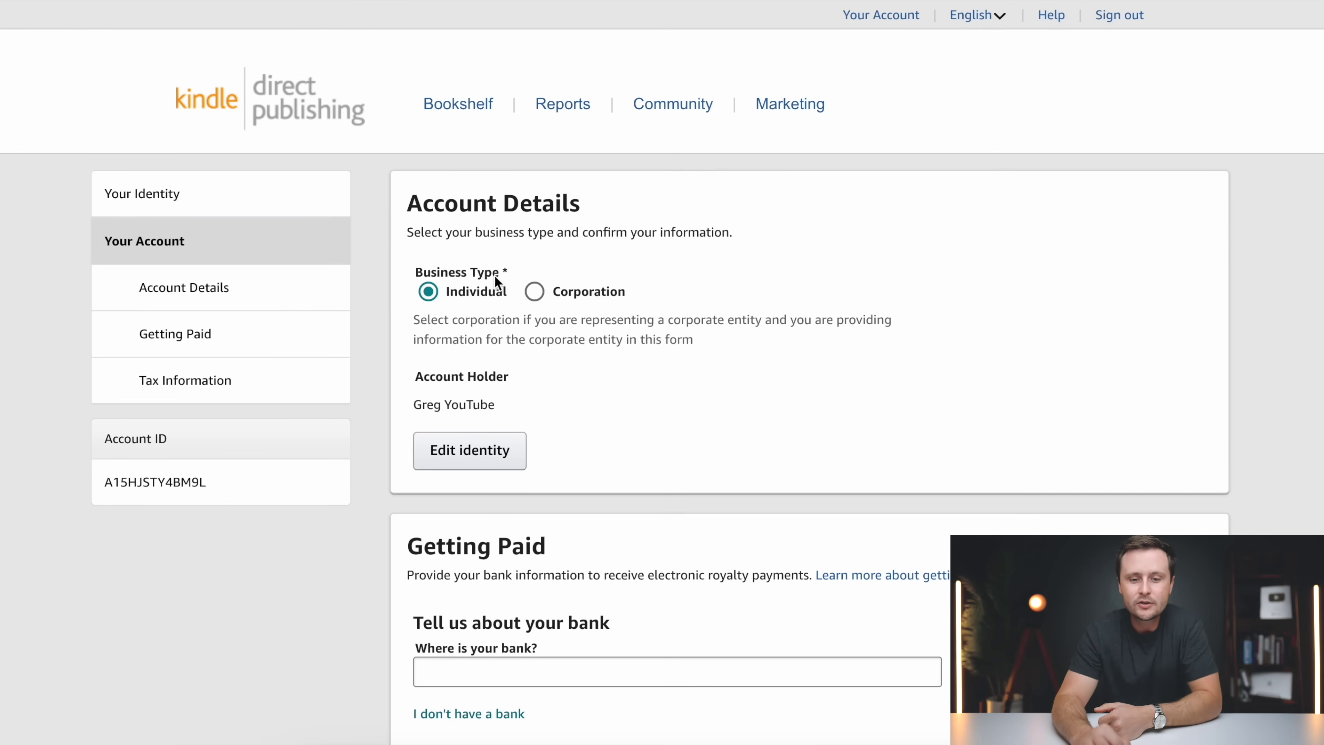
{"action": "left_click", "coordinate": [536, 297]}
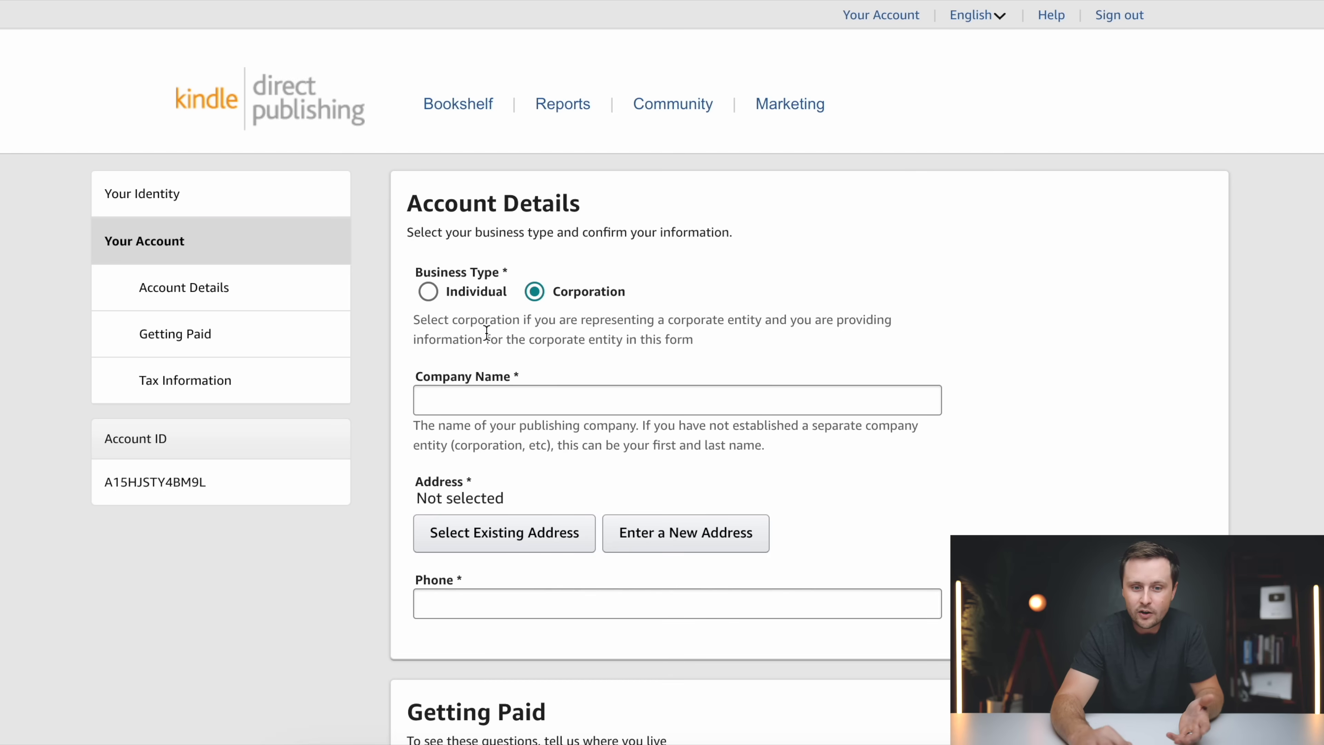
{"action": "left_click", "coordinate": [429, 292]}
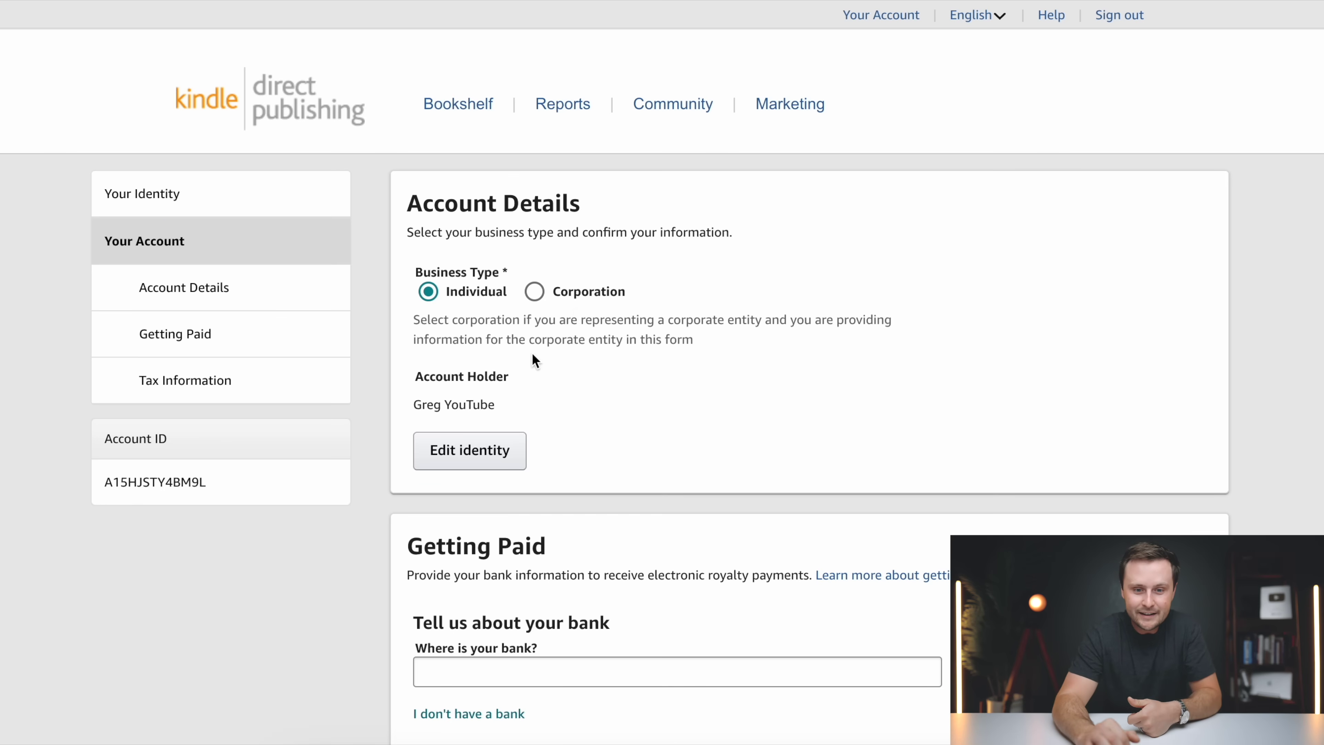
- Scroll down to the bank location question and Tax Information section
{"action": "scroll", "coordinate": [538, 347], "scroll_direction": "down", "scroll_amount": 5}
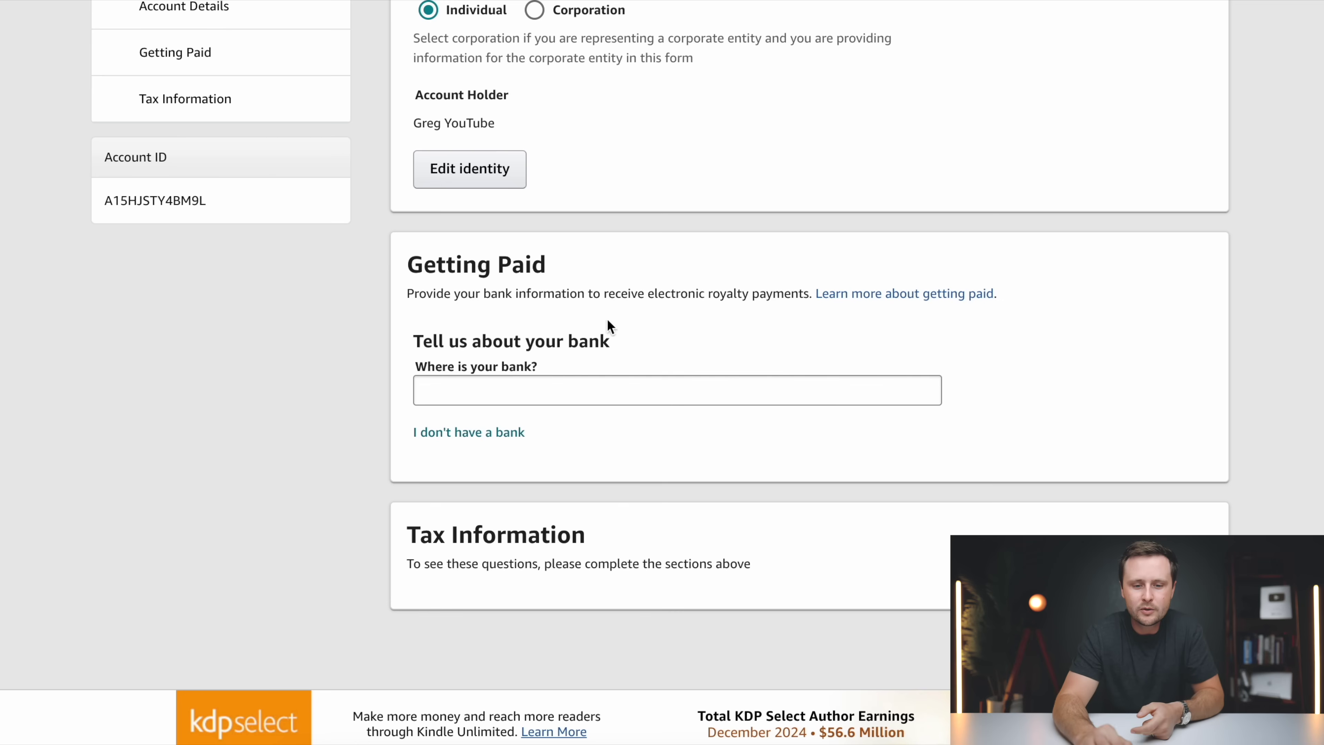
{"action": "left_click", "coordinate": [485, 390]}
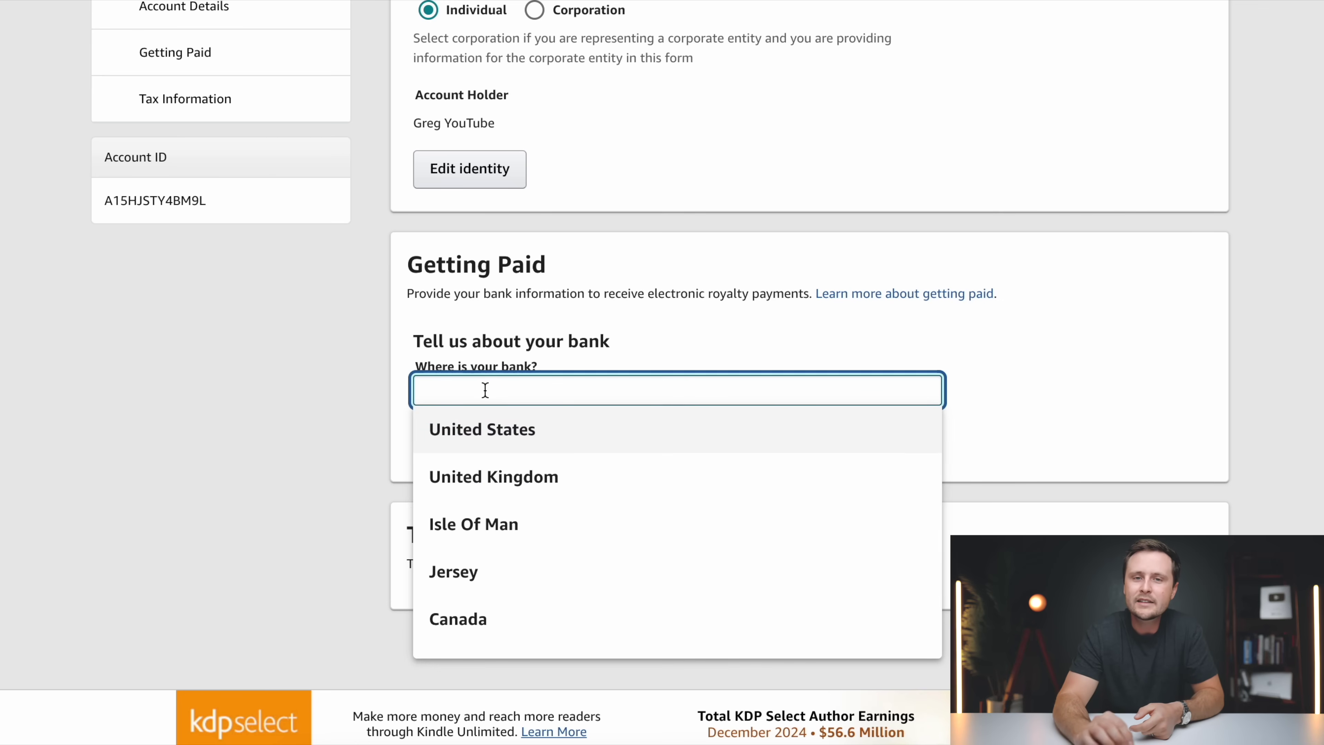
{"action": "scroll", "coordinate": [494, 542], "scroll_direction": "down", "scroll_amount": 15}
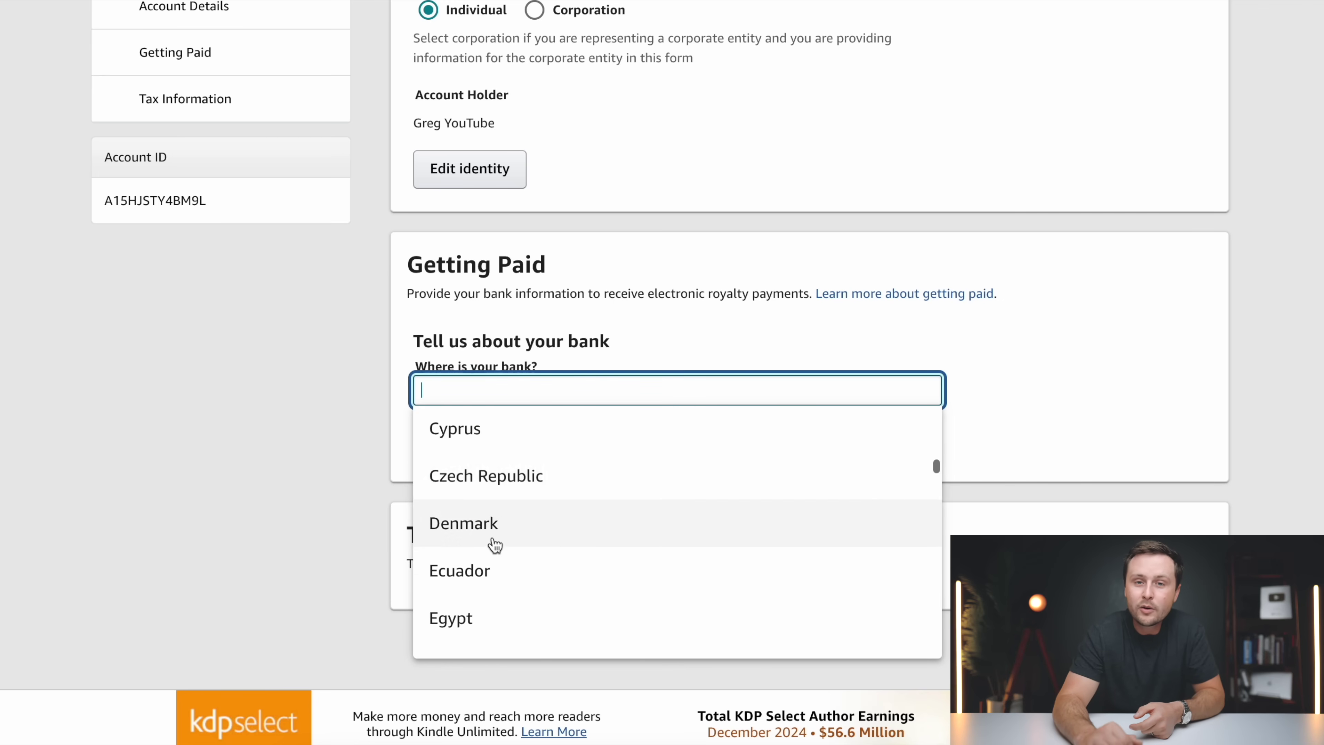
{"action": "scroll", "coordinate": [494, 545], "scroll_direction": "down", "scroll_amount": 8}
{"action": "scroll", "coordinate": [494, 546], "scroll_direction": "up", "scroll_amount": 20}
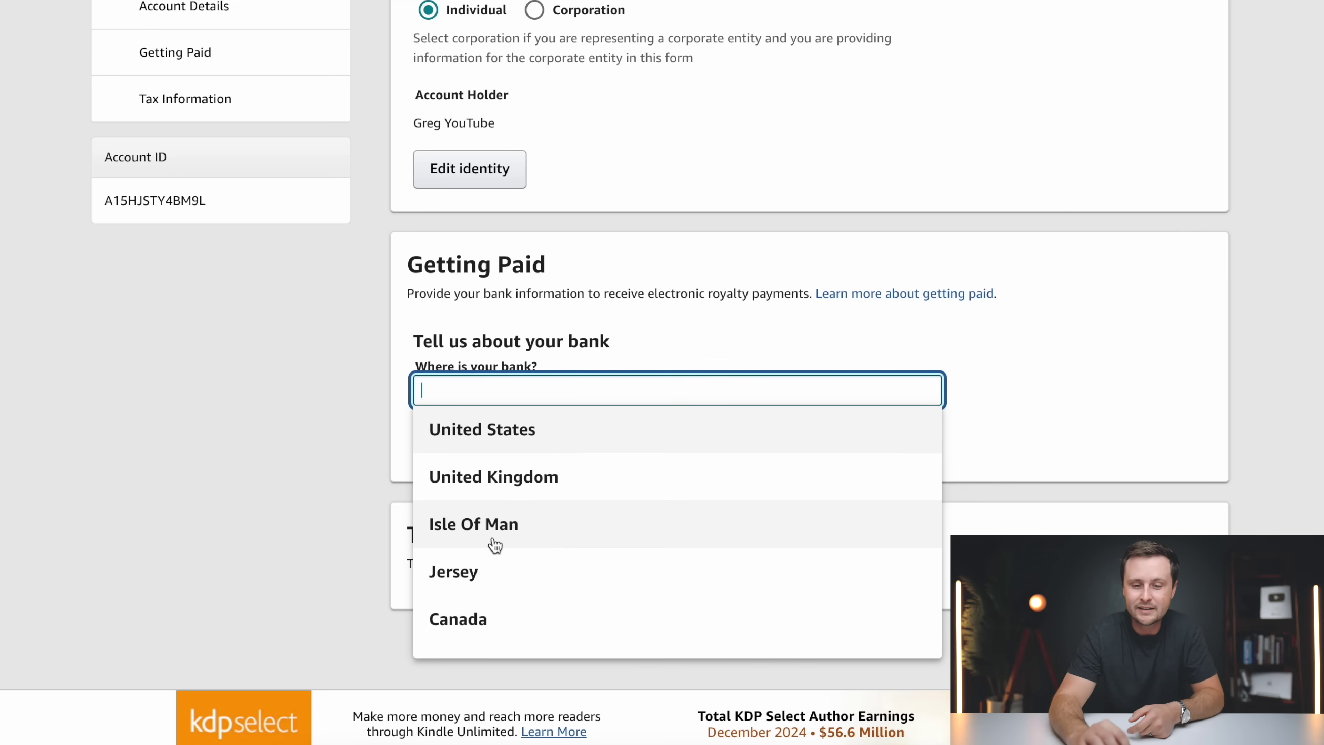
{"action": "left_click", "coordinate": [469, 433]}
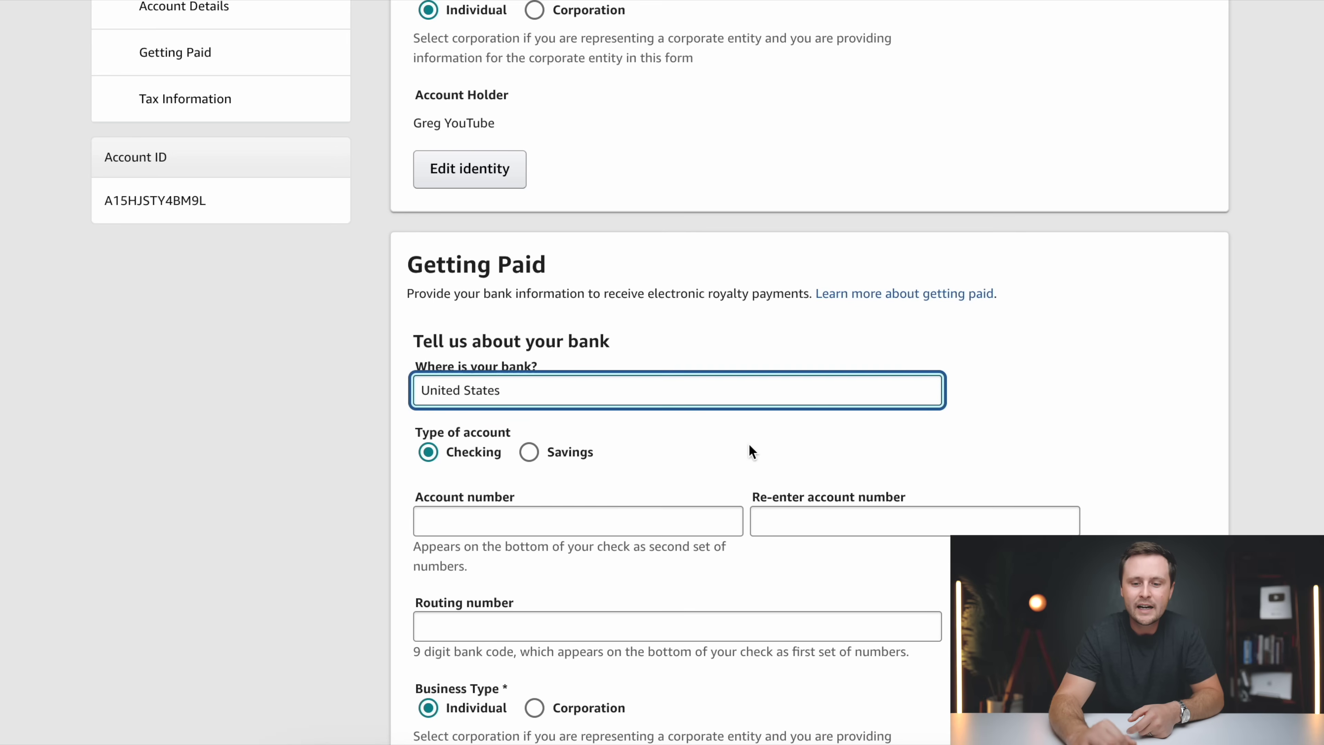
{"action": "scroll", "coordinate": [749, 444], "scroll_direction": "down", "scroll_amount": 4}
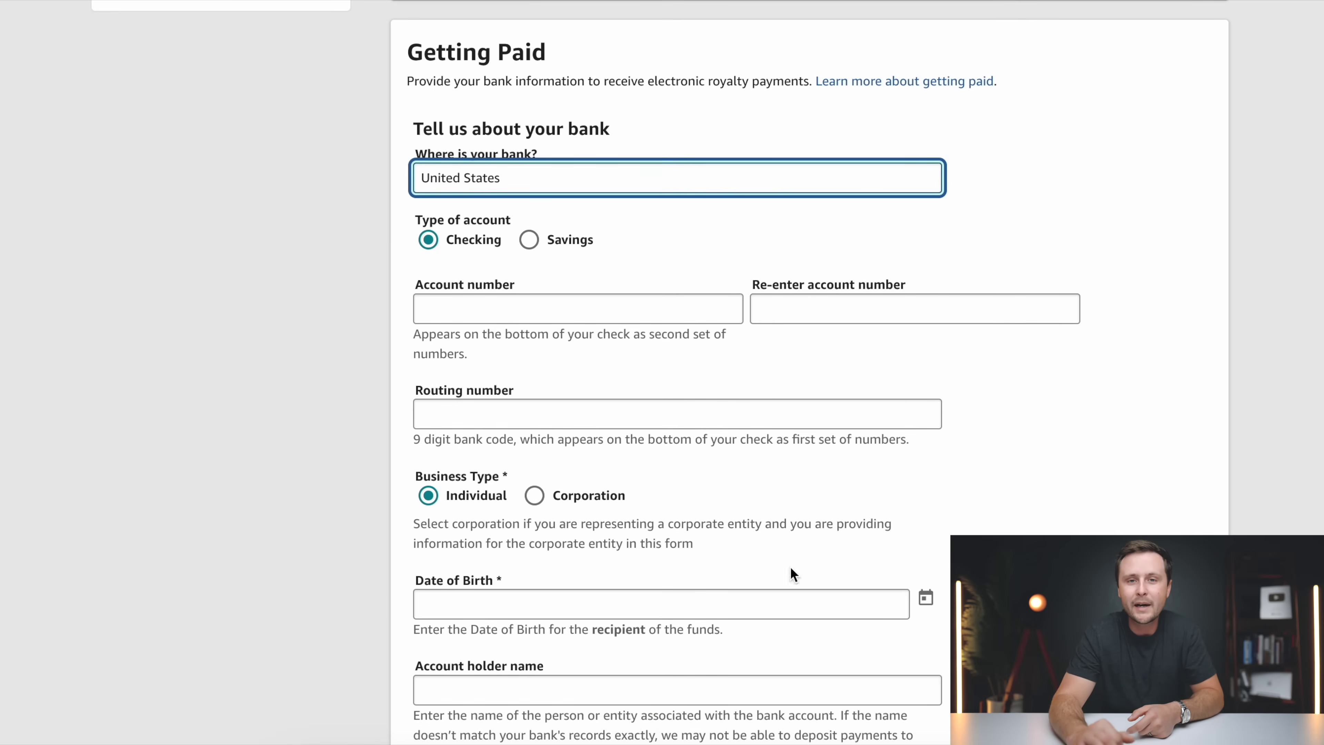
{"action": "scroll", "coordinate": [798, 458], "scroll_direction": "up", "scroll_amount": 8}
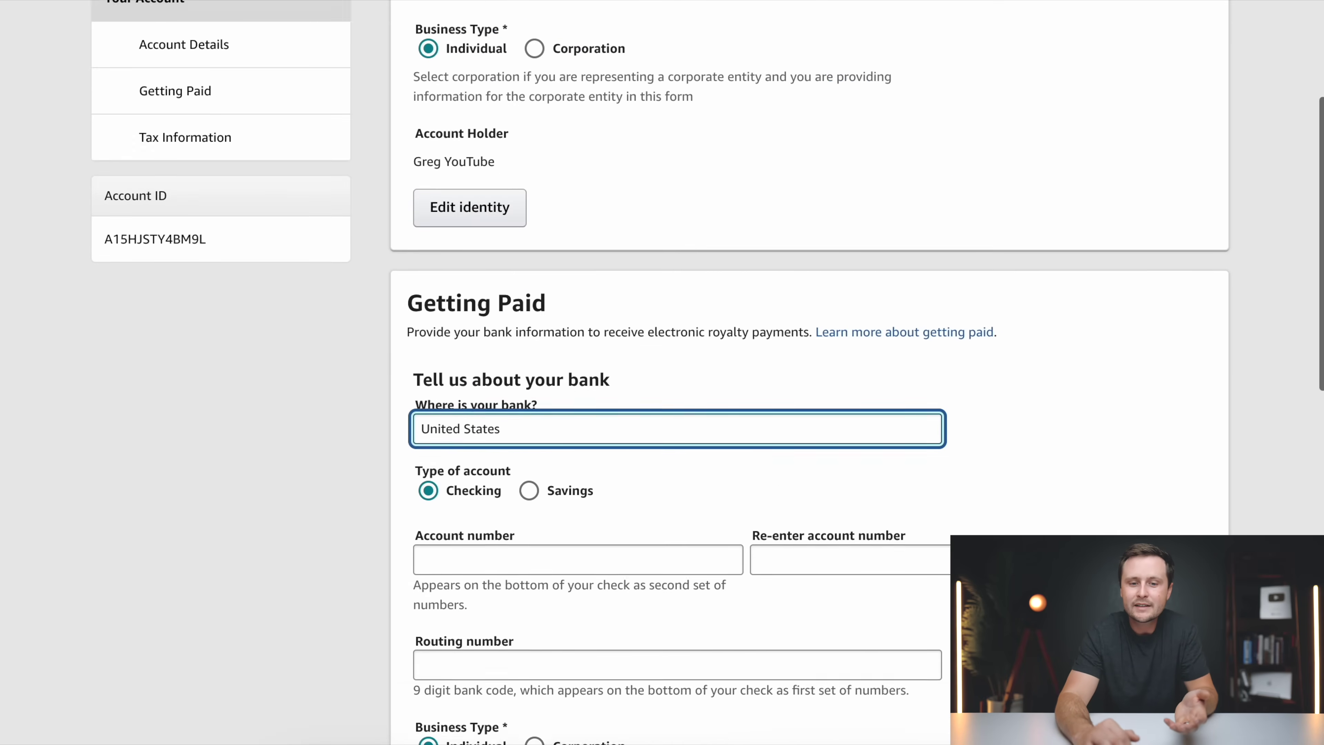
{"action": "scroll", "coordinate": [756, 376], "scroll_direction": "down", "scroll_amount": 4}
{"action": "scroll", "coordinate": [756, 377], "scroll_direction": "down", "scroll_amount": 4}
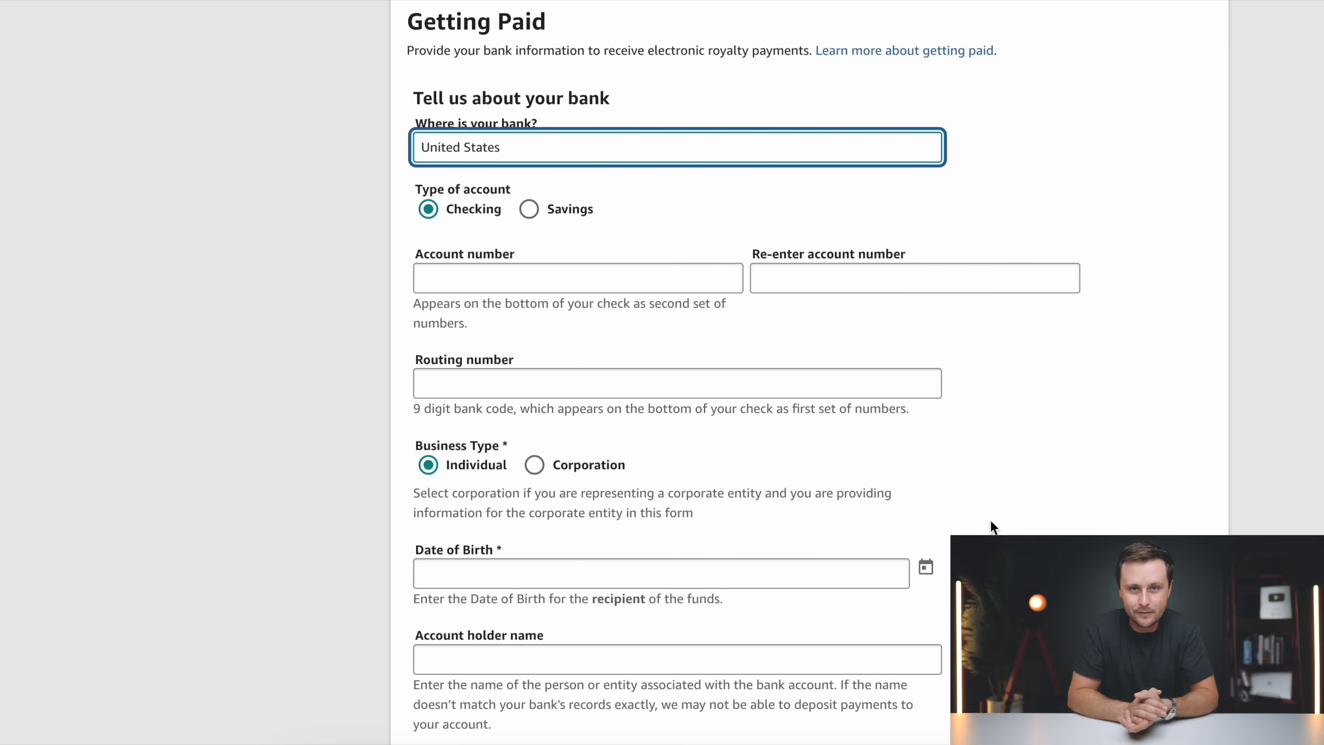
{"action": "scroll", "coordinate": [992, 526], "scroll_direction": "up", "scroll_amount": 7}
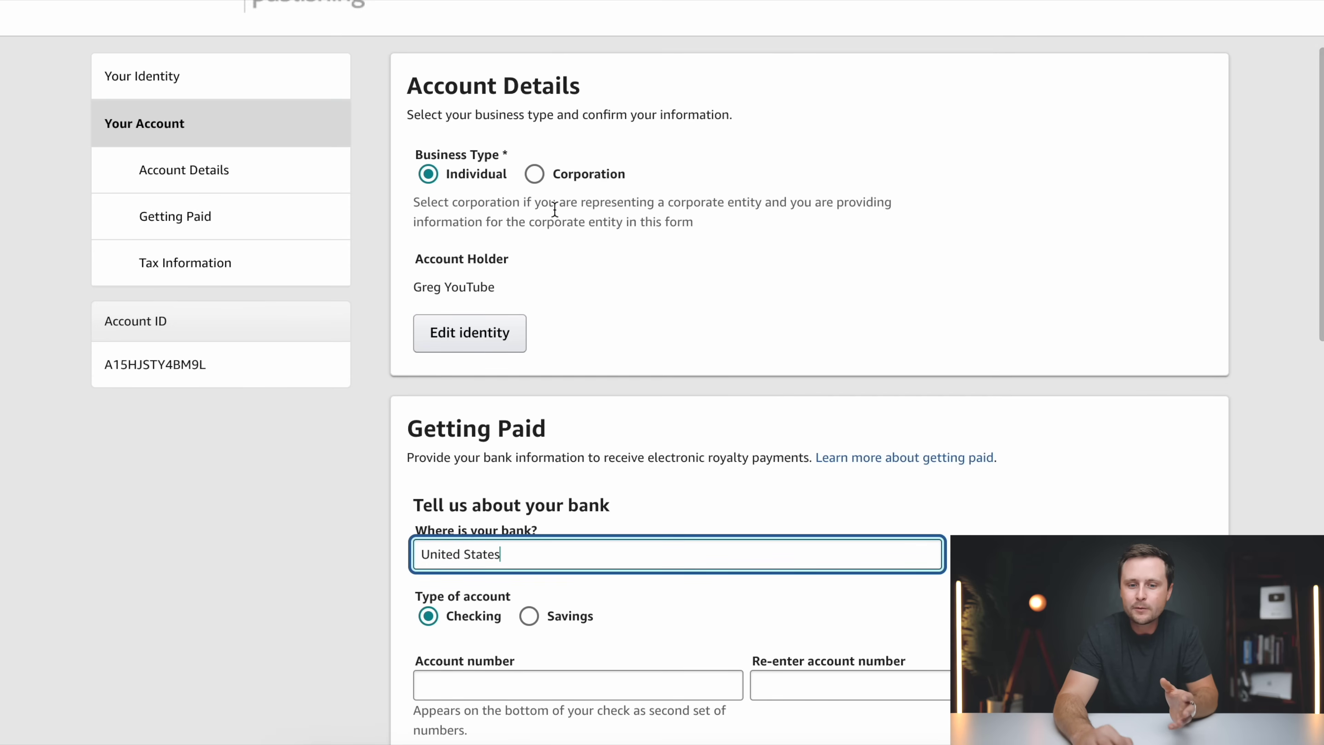
{"action": "scroll", "coordinate": [810, 395], "scroll_direction": "down", "scroll_amount": 5}
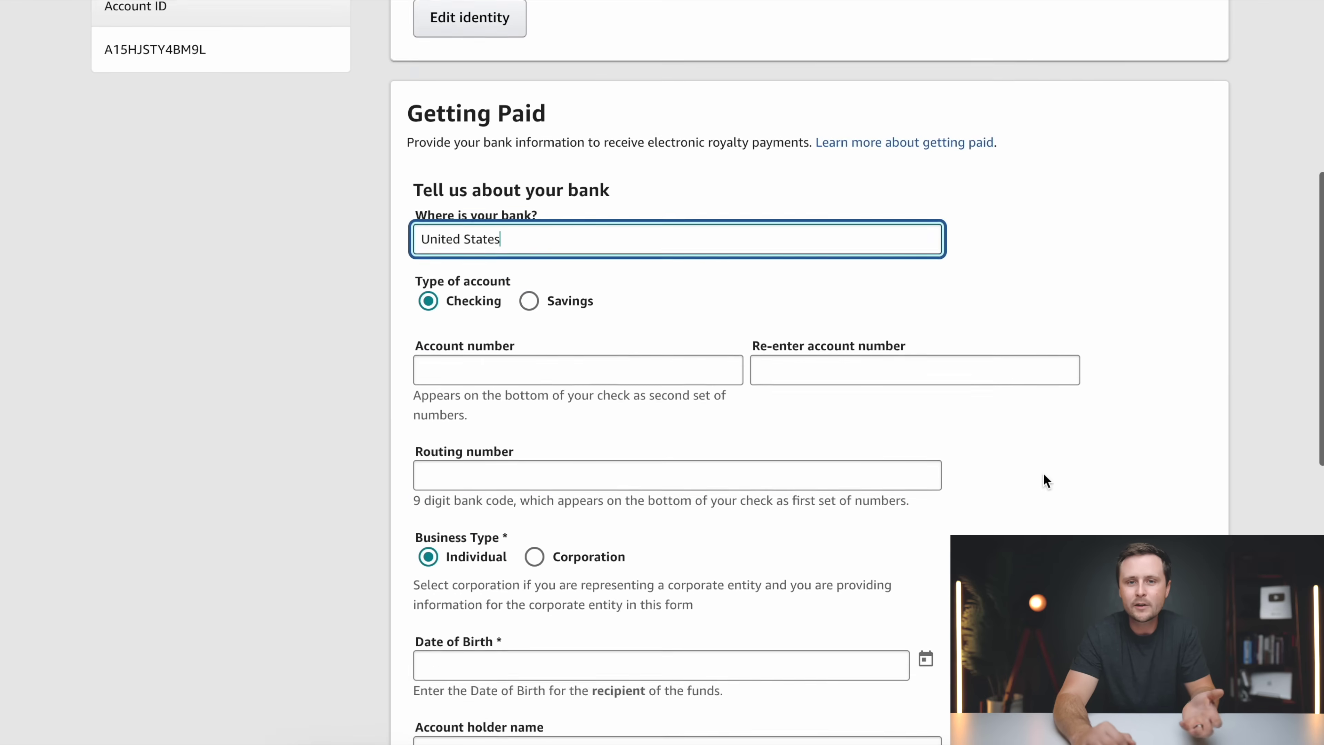
{"action": "scroll", "coordinate": [1044, 474], "scroll_direction": "down", "scroll_amount": 1}
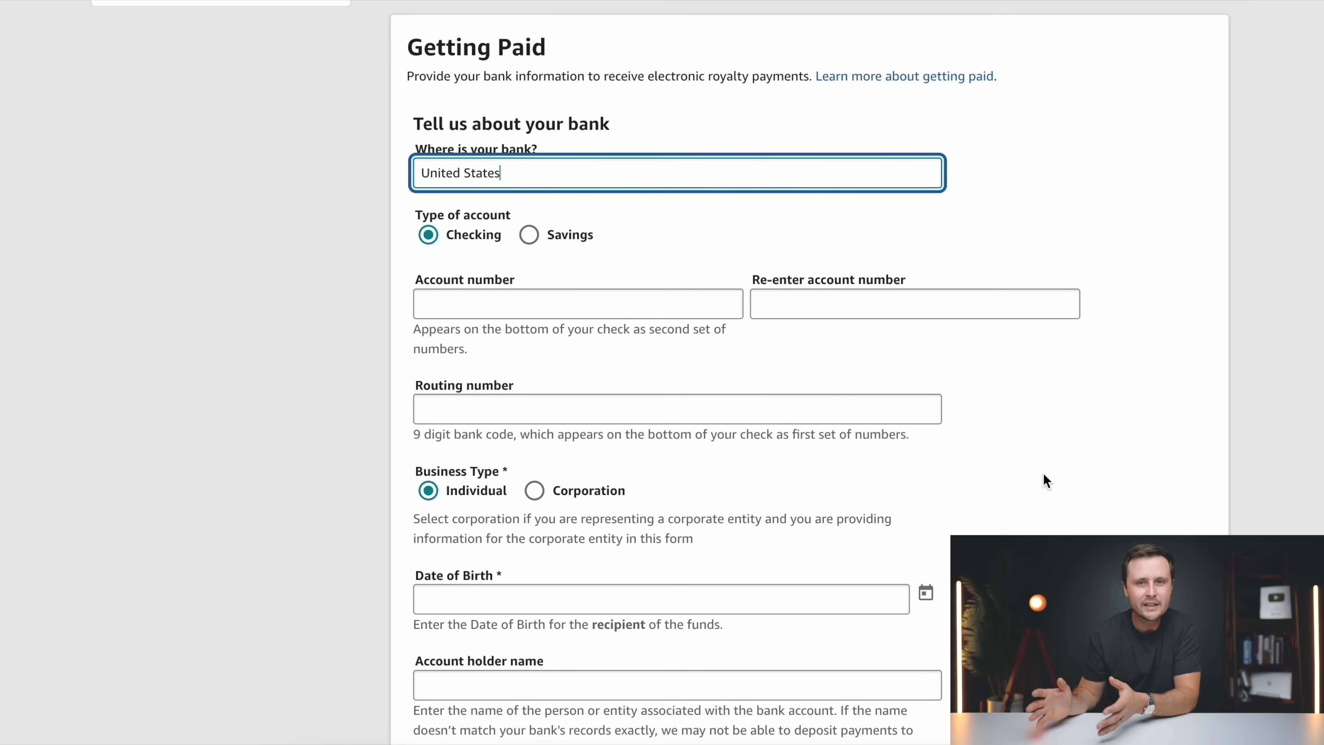
{"action": "left_click", "coordinate": [989, 396]}
{"action": "scroll", "coordinate": [989, 397], "scroll_direction": "up", "scroll_amount": 1}
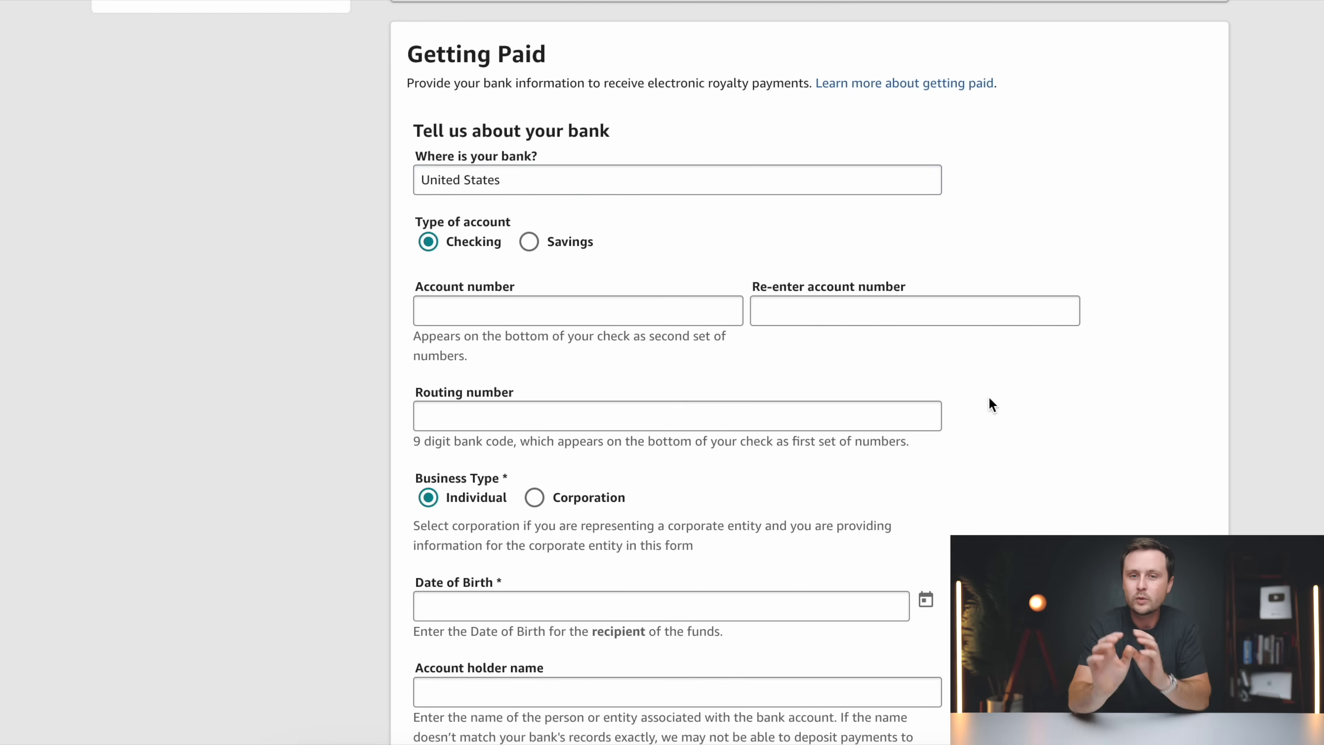
{"action": "scroll", "coordinate": [989, 397], "scroll_direction": "down", "scroll_amount": 2}
{"action": "scroll", "coordinate": [989, 396], "scroll_direction": "up", "scroll_amount": 1}
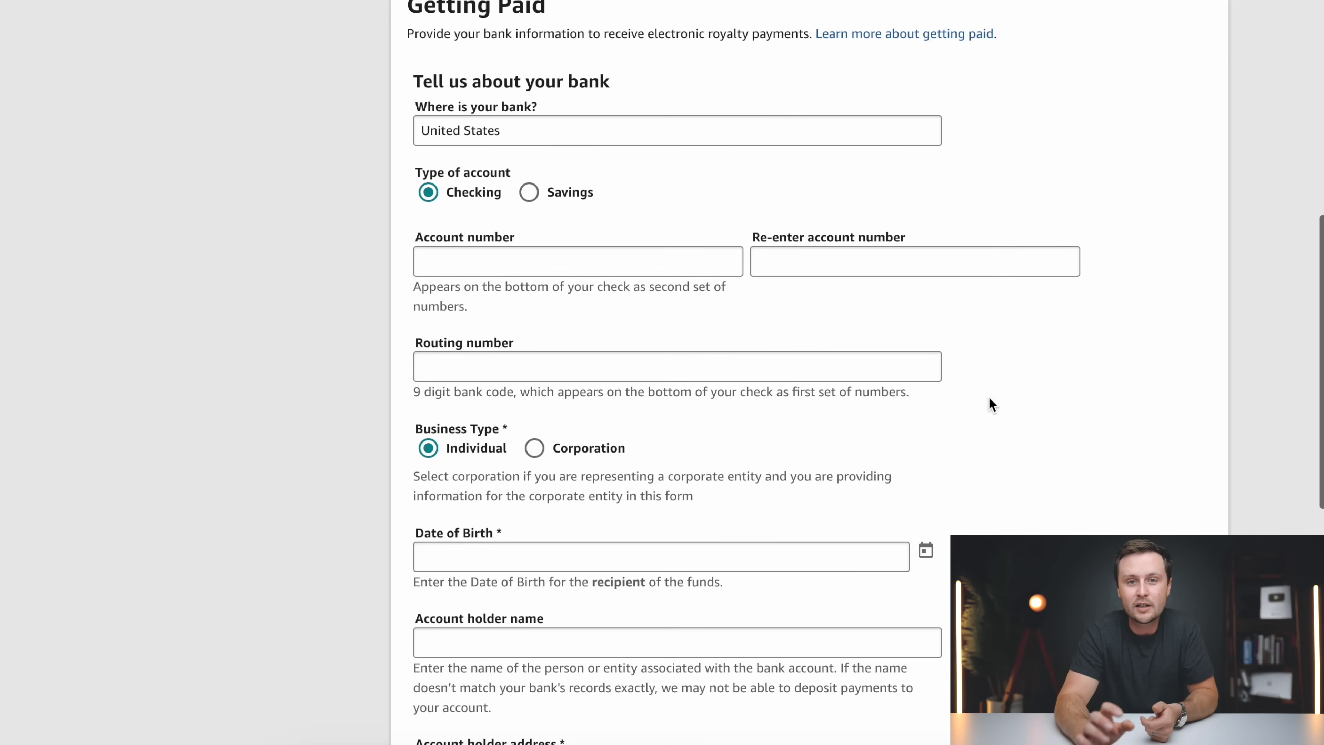
{"action": "scroll", "coordinate": [989, 398], "scroll_direction": "up", "scroll_amount": 1}
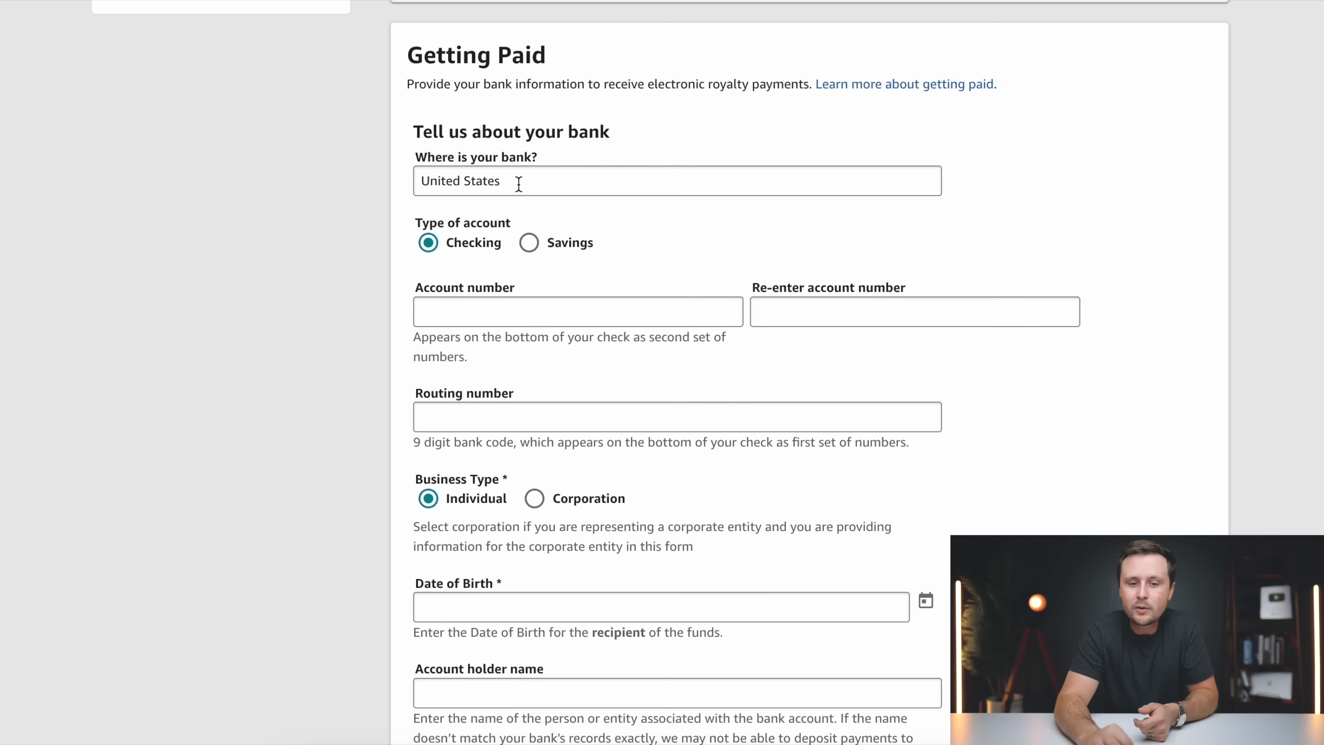
{"action": "left_click", "coordinate": [544, 182]}
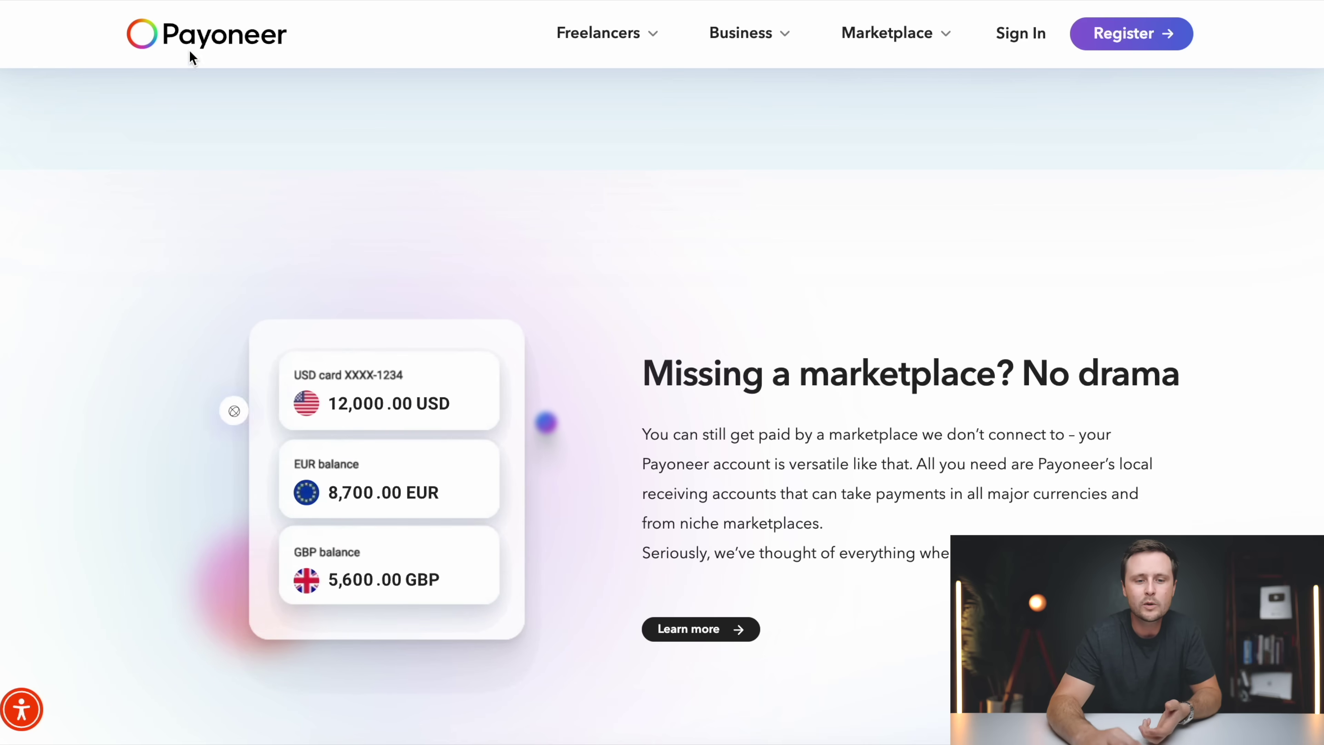
- Open Payoneer's 'Get paid by marketplaces' page from the Freelancers menu
{"action": "mouse_move", "coordinate": [611, 45]}
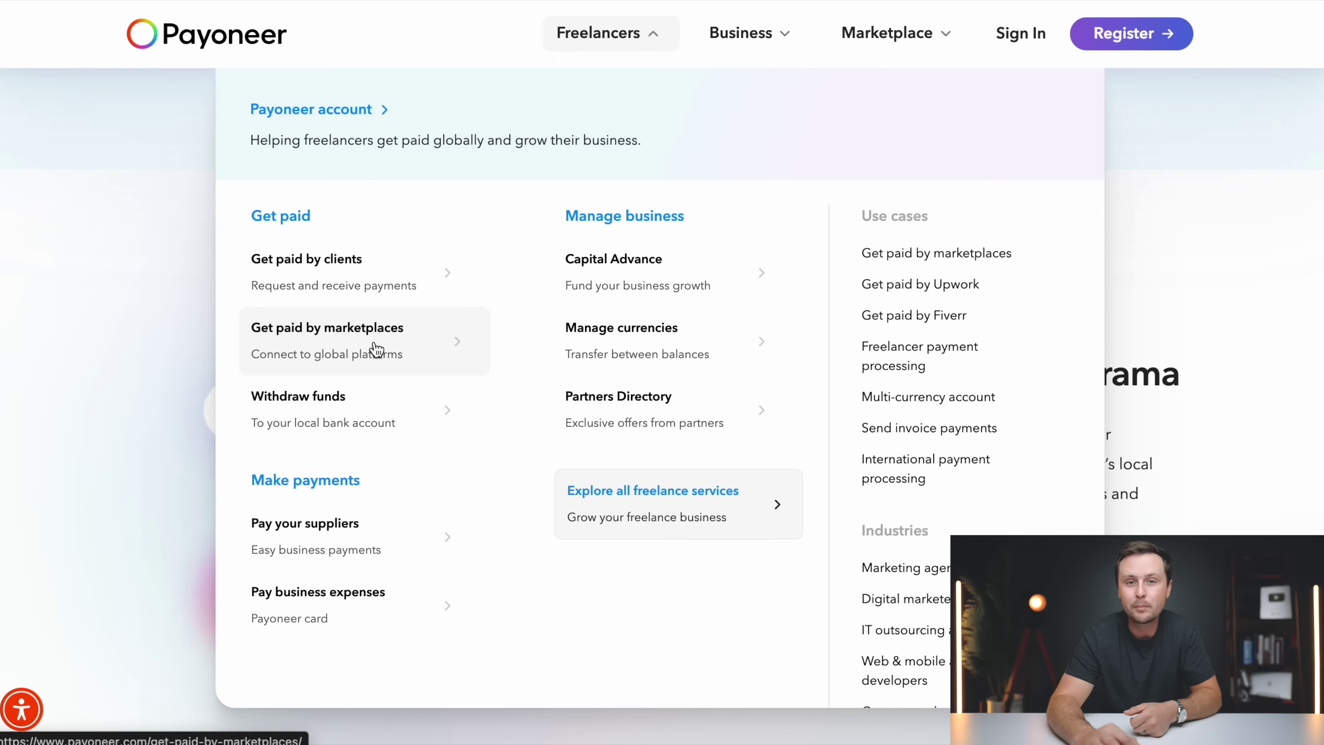
{"action": "left_click", "coordinate": [360, 347]}
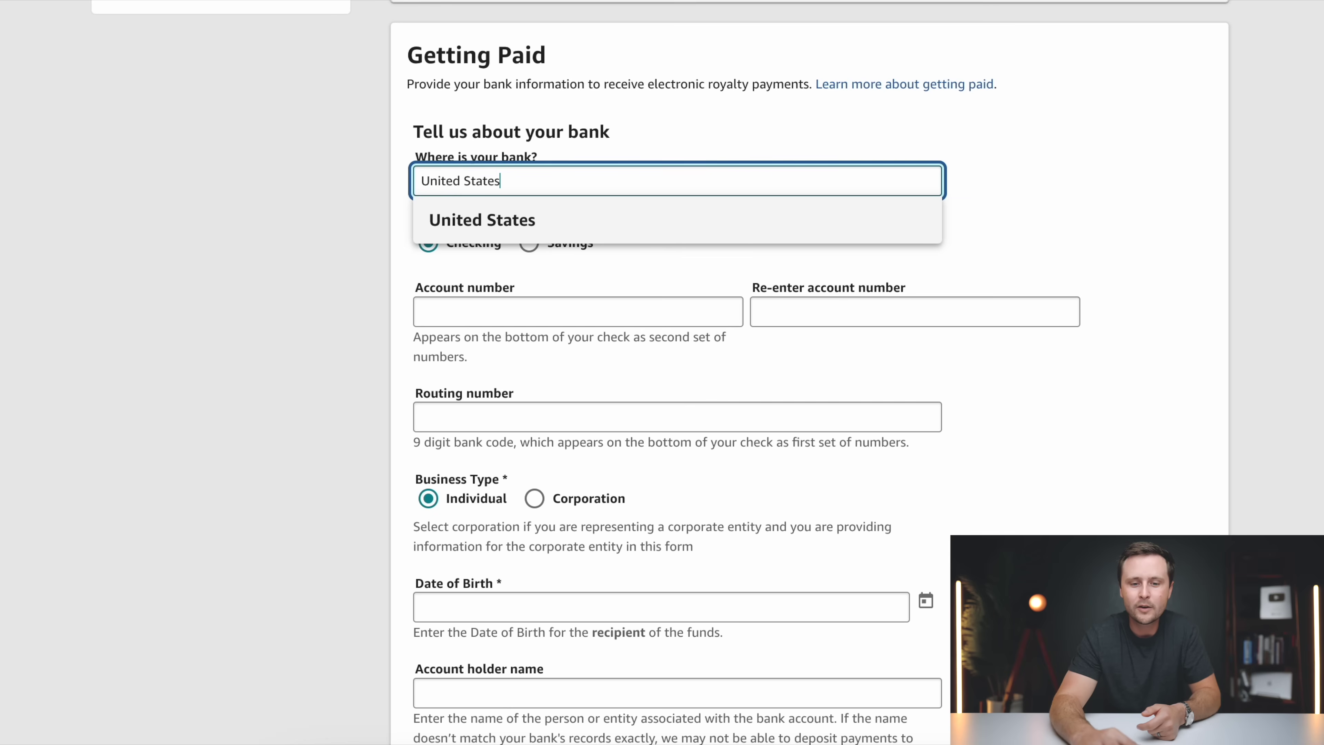
{"action": "left_click", "coordinate": [526, 214]}
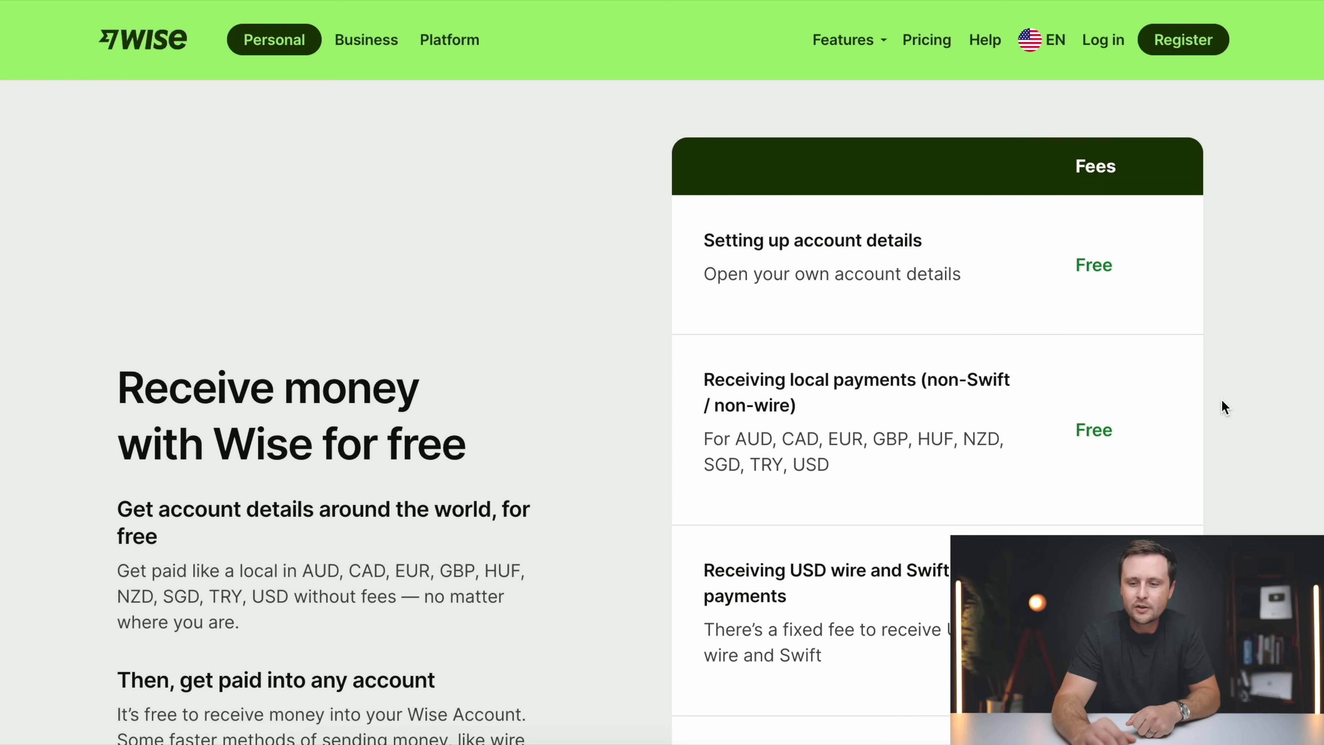
{"action": "scroll", "coordinate": [1224, 407], "scroll_direction": "down", "scroll_amount": 1}
{"action": "scroll", "coordinate": [1198, 282], "scroll_direction": "down", "scroll_amount": 3}
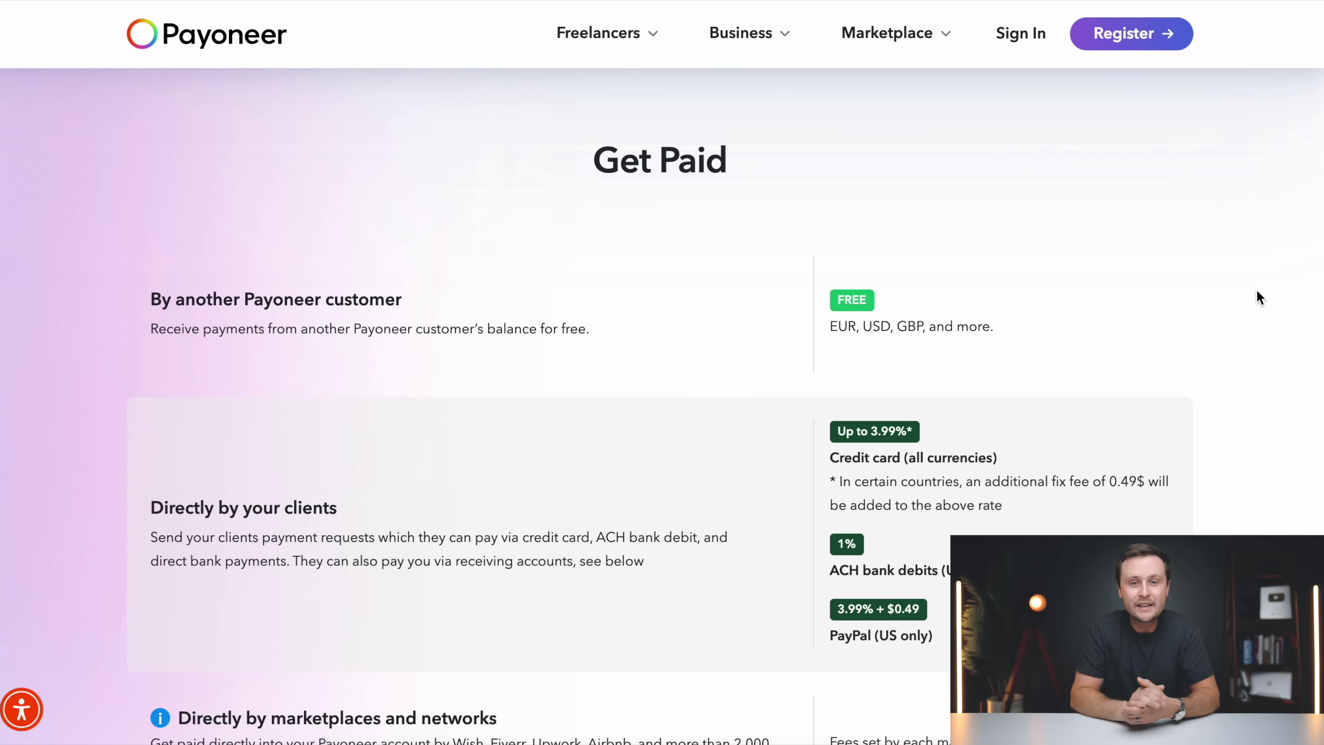
{"action": "scroll", "coordinate": [356, 375], "scroll_direction": "down", "scroll_amount": 7}
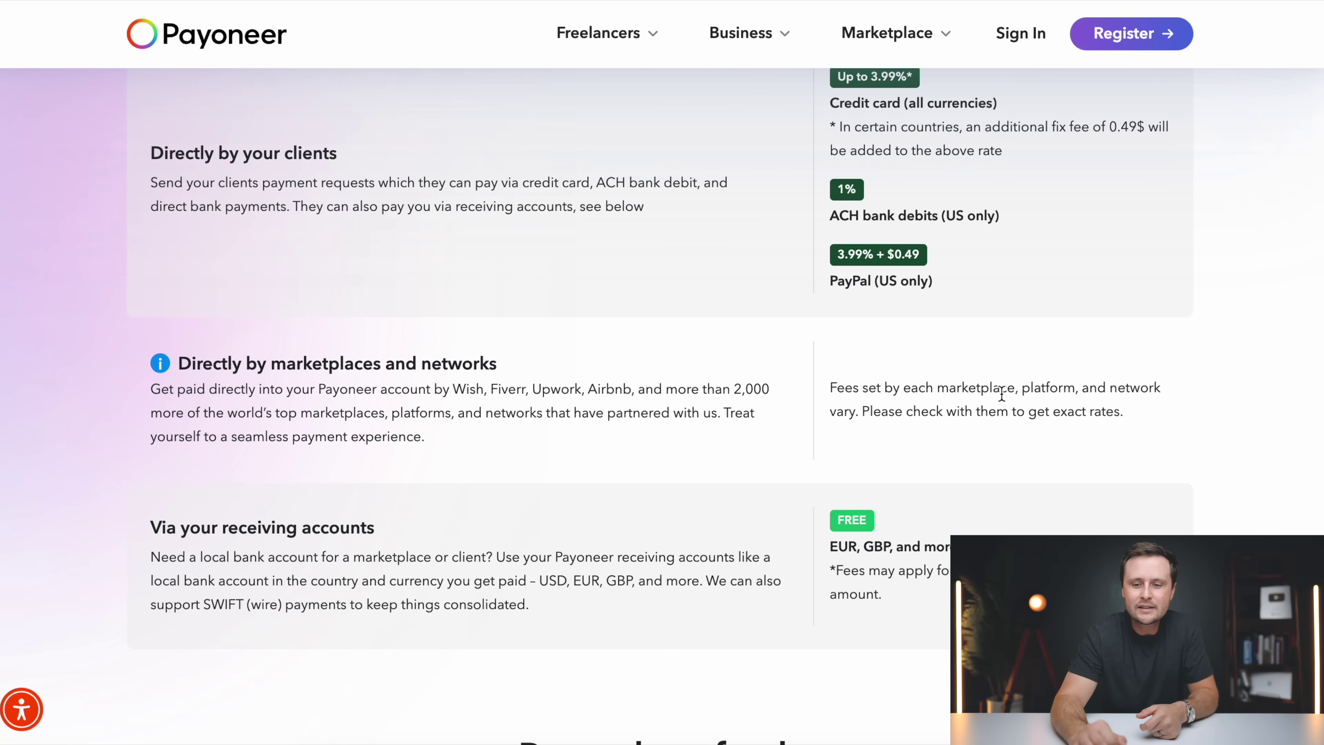
{"action": "scroll", "coordinate": [932, 442], "scroll_direction": "down", "scroll_amount": 1}
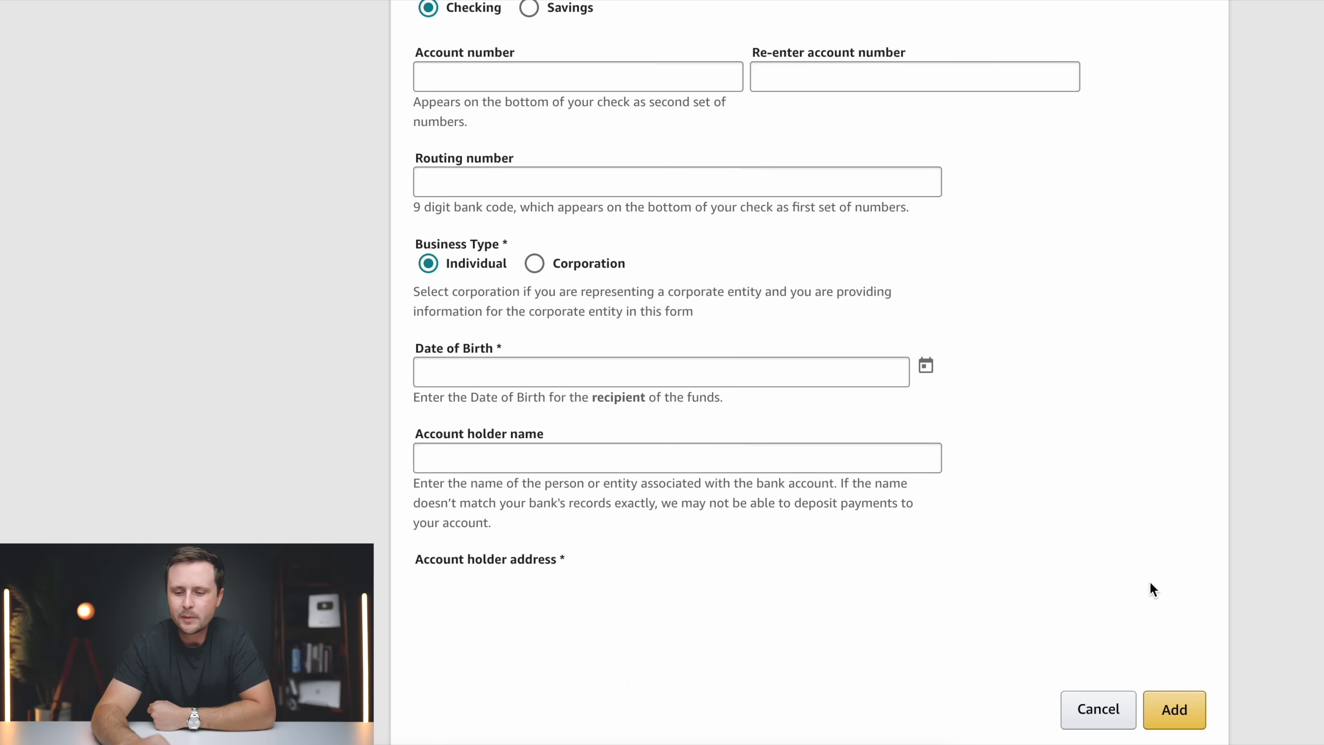
- Add the United States bank account and save the payment information
{"action": "left_click", "coordinate": [1174, 709]}
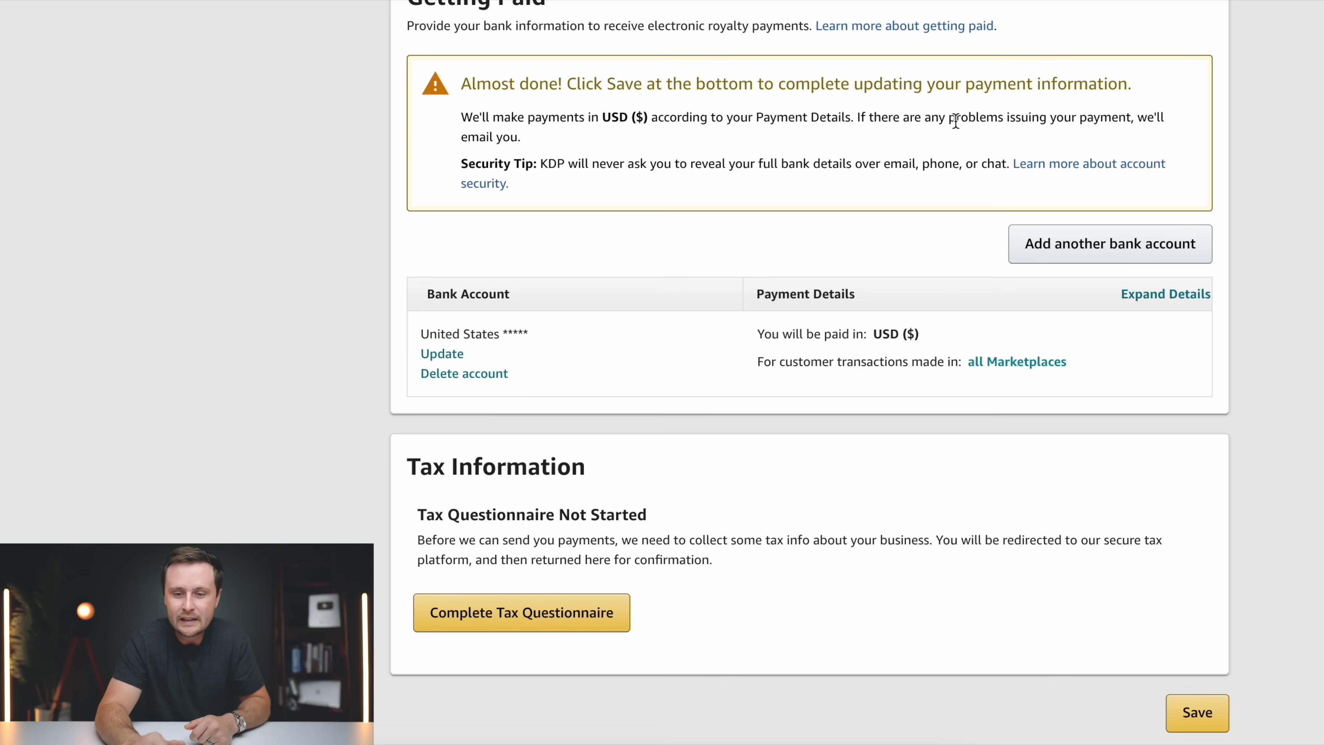
{"action": "scroll", "coordinate": [1153, 423], "scroll_direction": "down", "scroll_amount": 2}
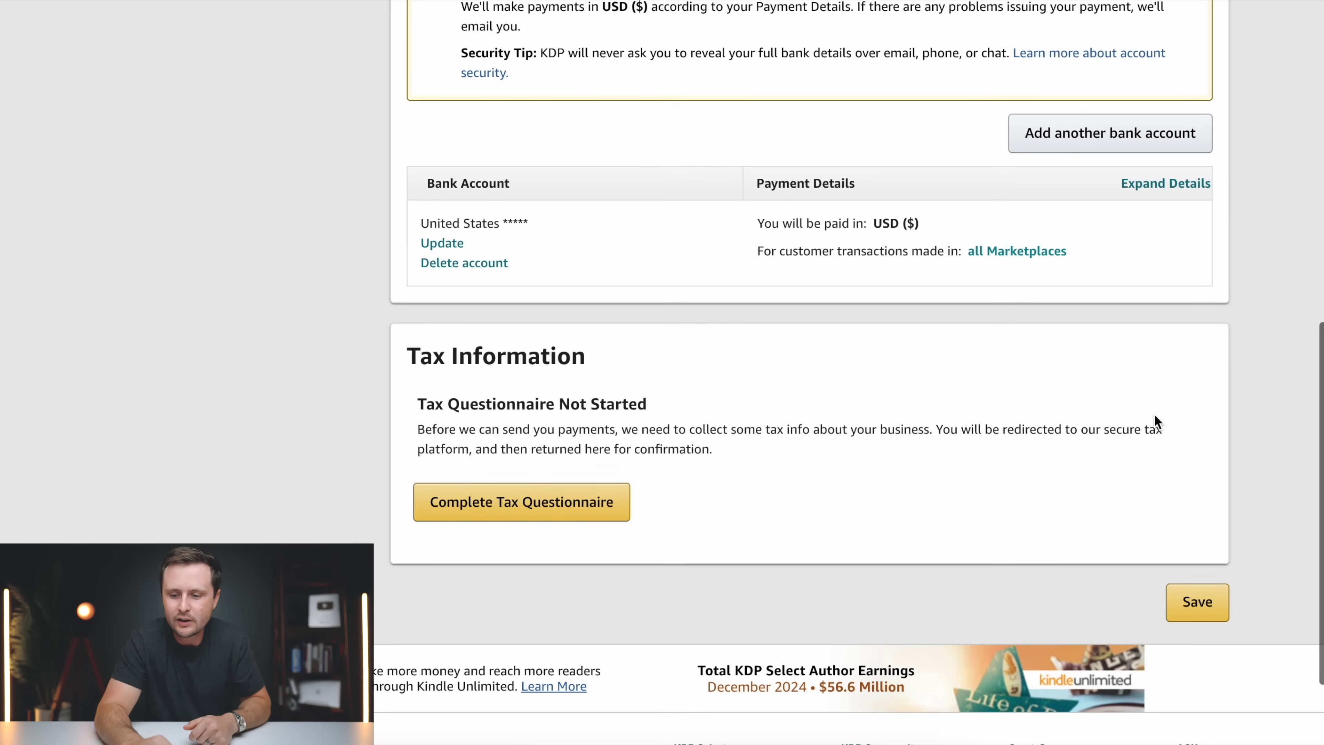
{"action": "left_click", "coordinate": [1197, 605]}
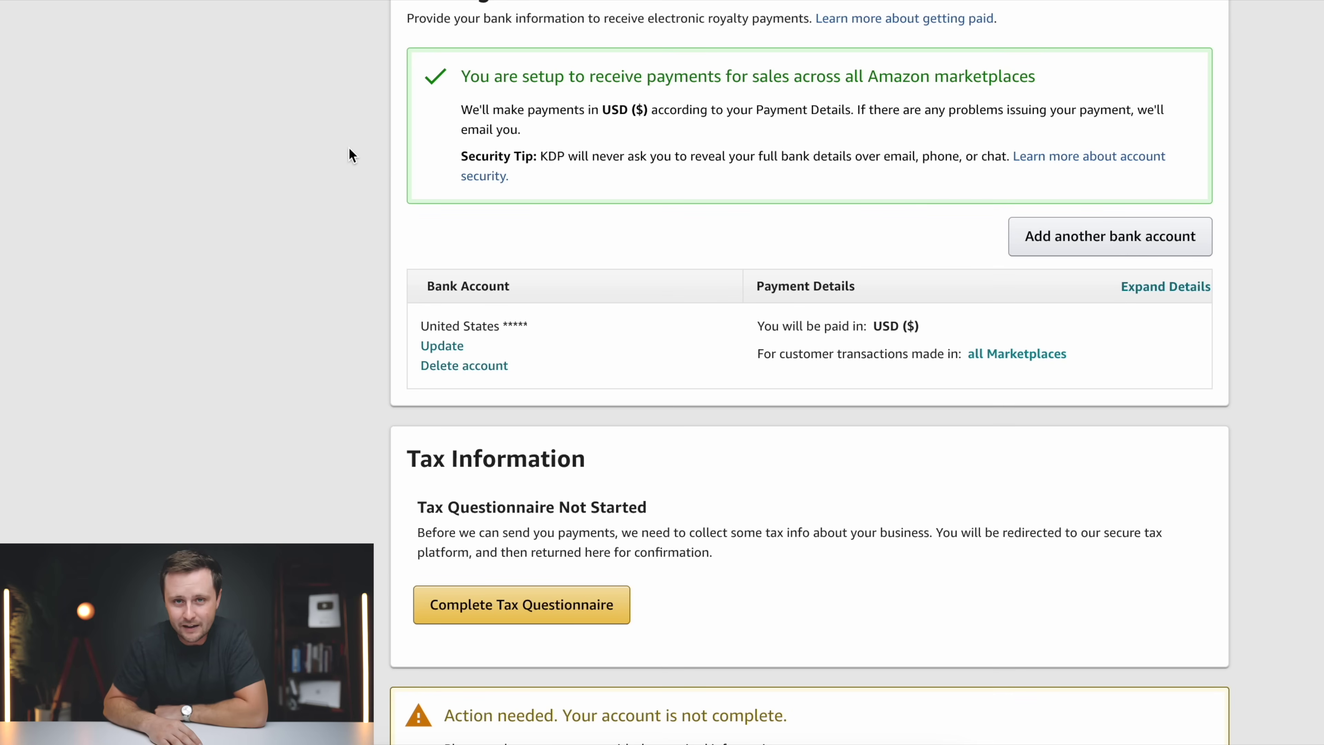
{"action": "scroll", "coordinate": [348, 148], "scroll_direction": "down", "scroll_amount": 5}
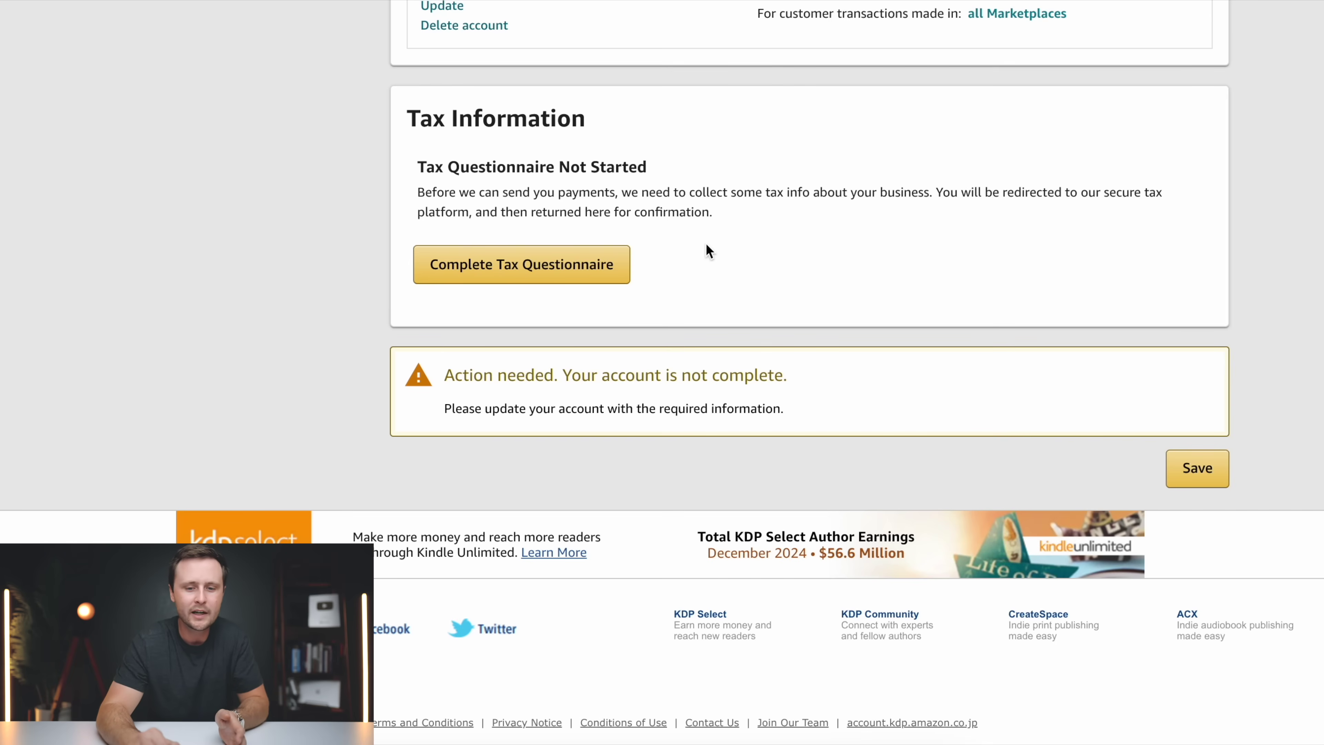
- Start the tax questionnaire as an Individual, answer Yes to U.S. citizen or resident, and view the TIN type choices
{"action": "left_click", "coordinate": [529, 280]}
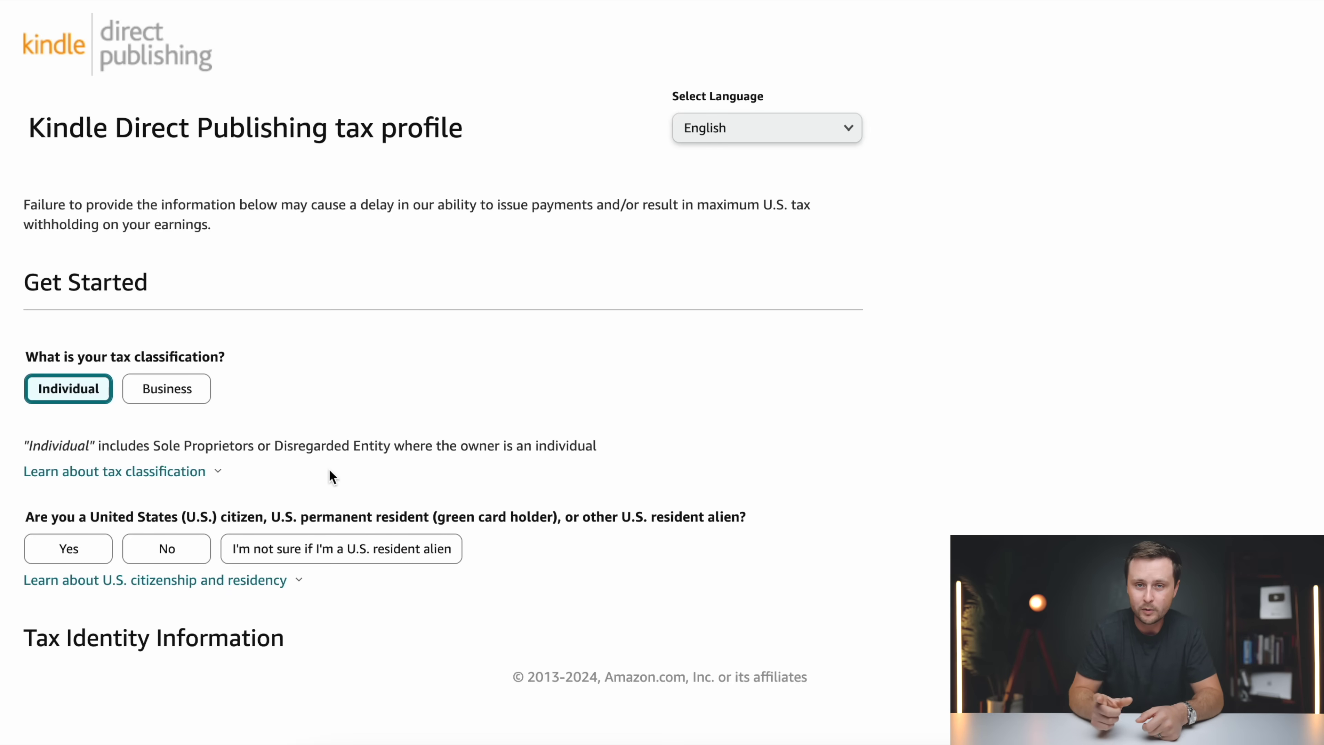
{"action": "left_click", "coordinate": [53, 550]}
{"action": "scroll", "coordinate": [281, 454], "scroll_direction": "down", "scroll_amount": 10}
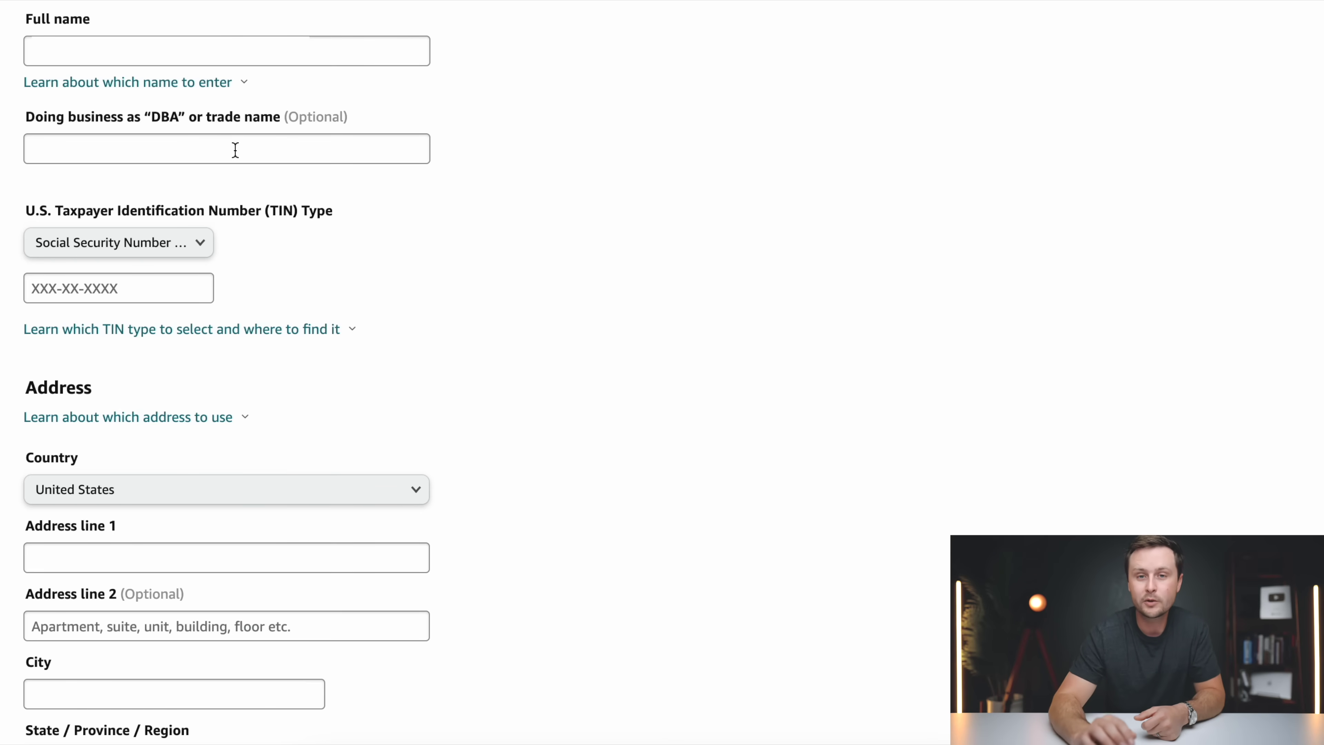
{"action": "left_click", "coordinate": [183, 242]}
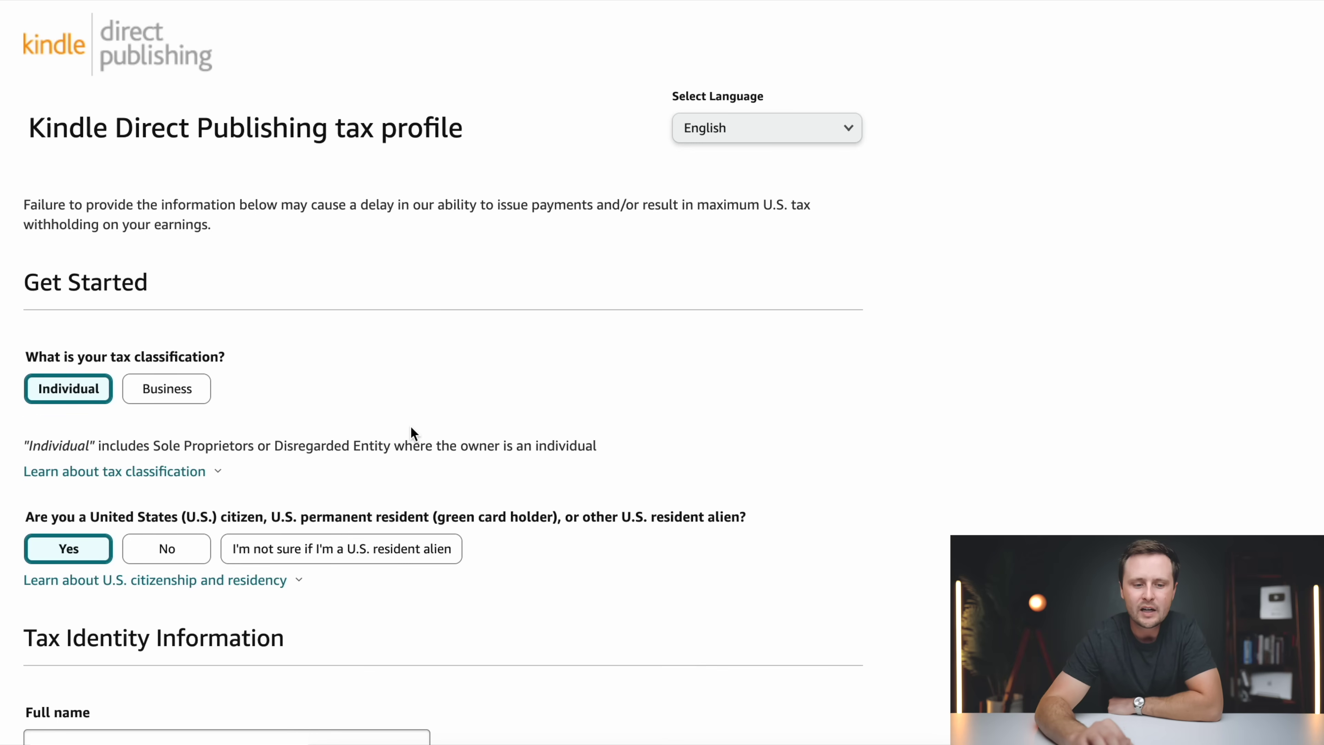
- Switch classification to Business and back to Individual, then answer No to U.S. citizen/resident and intermediary agent
{"action": "left_click", "coordinate": [192, 397]}
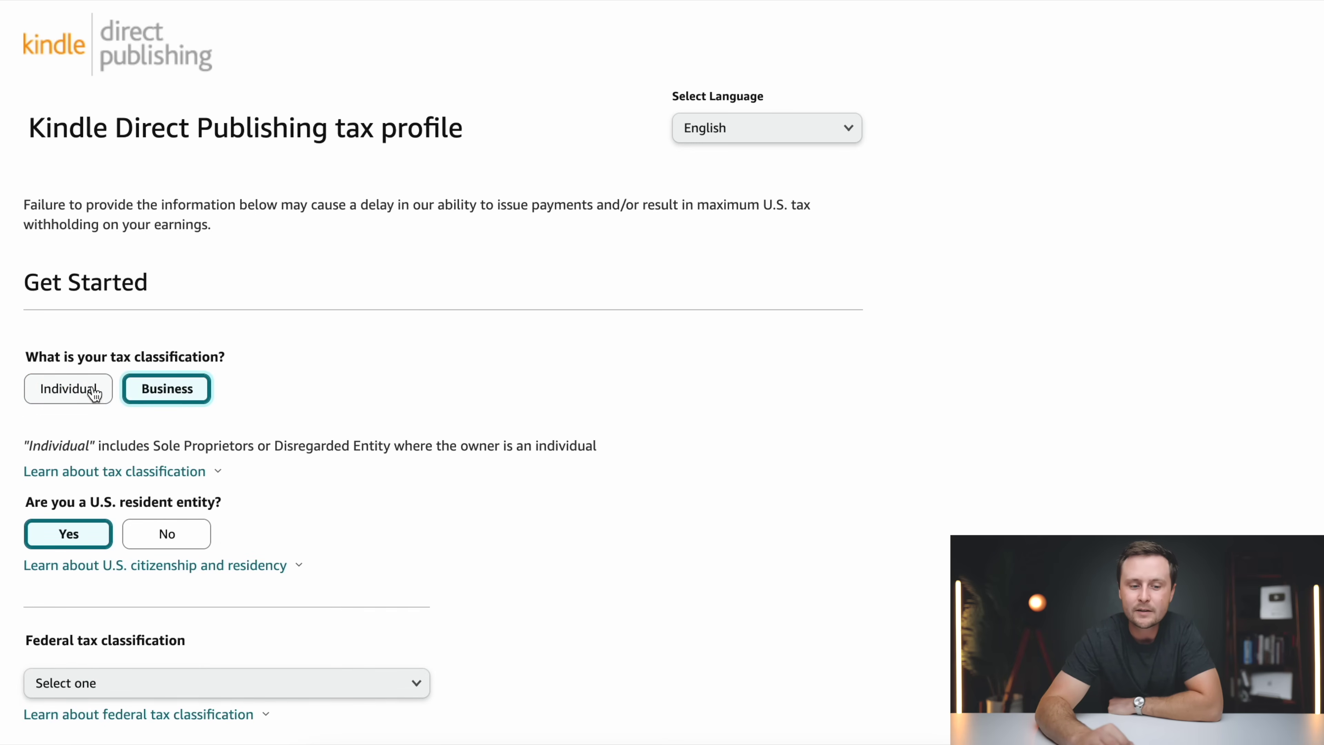
{"action": "scroll", "coordinate": [304, 408], "scroll_direction": "down", "scroll_amount": 2}
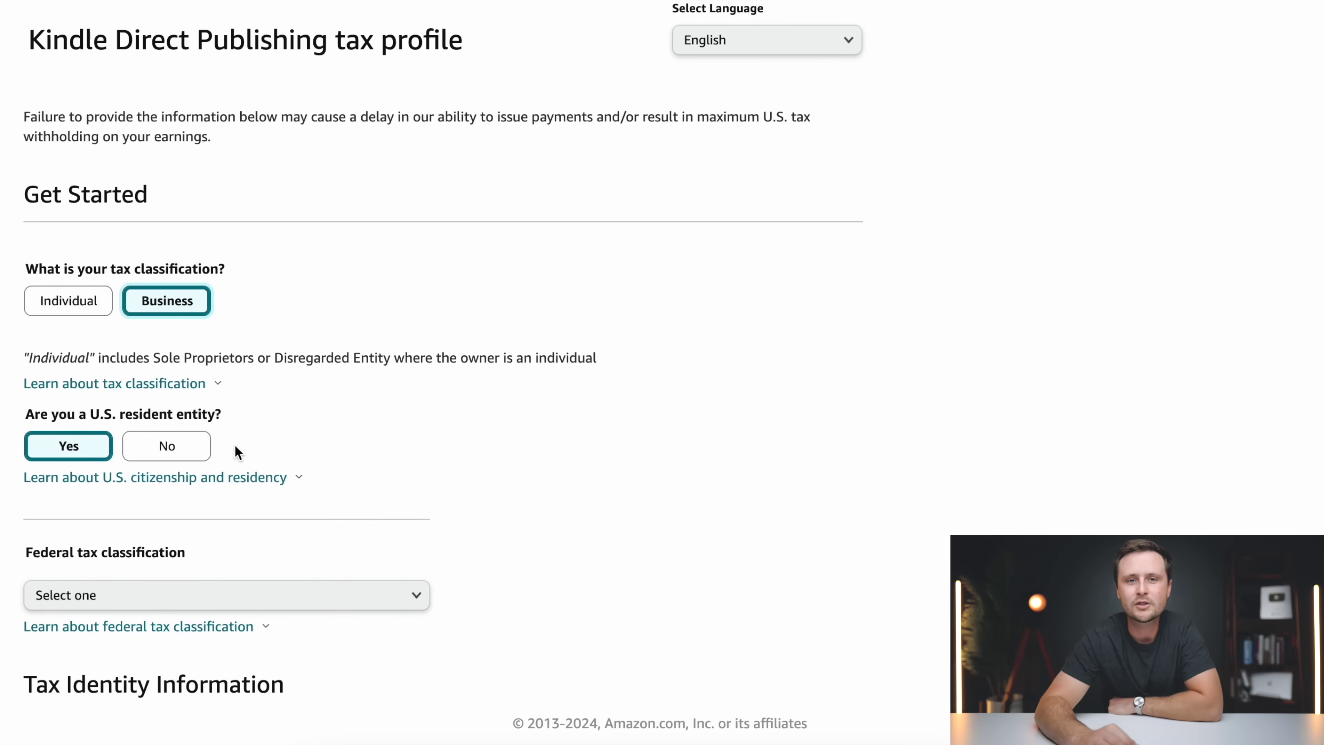
{"action": "left_click", "coordinate": [68, 308]}
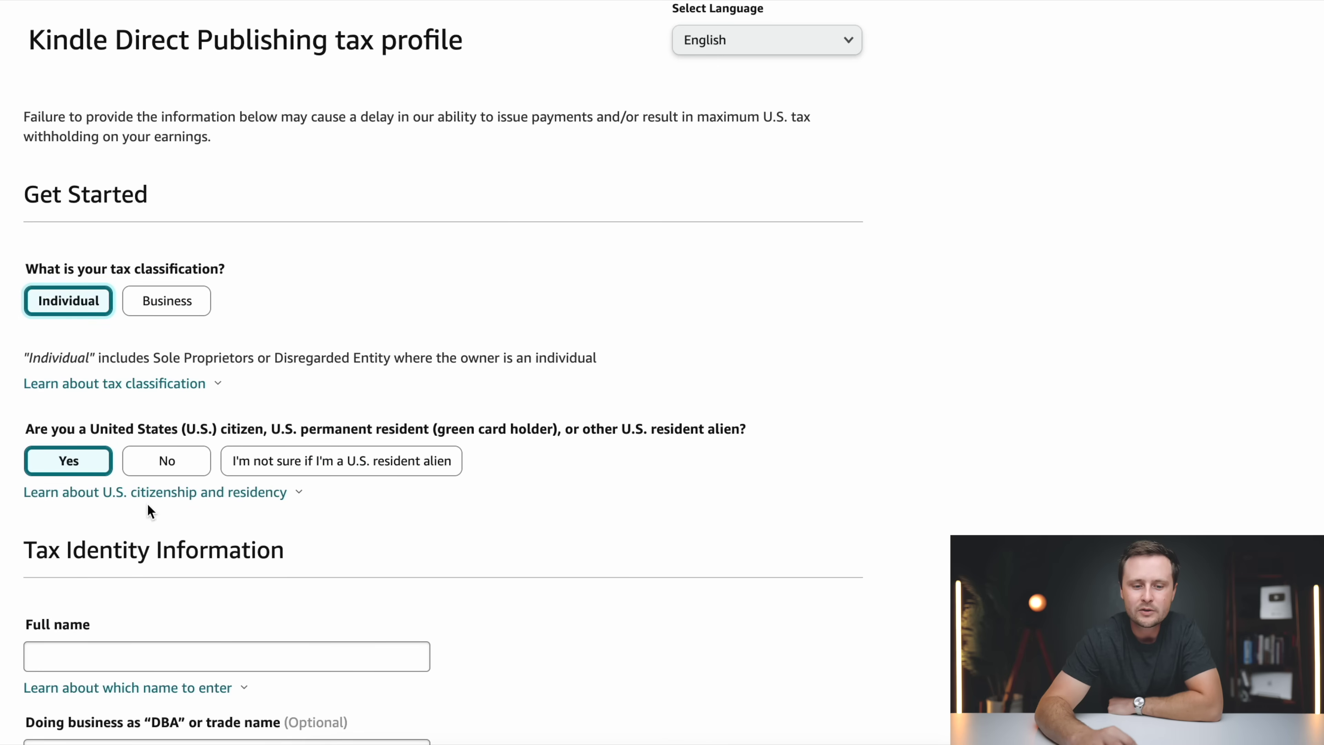
{"action": "left_click", "coordinate": [164, 468]}
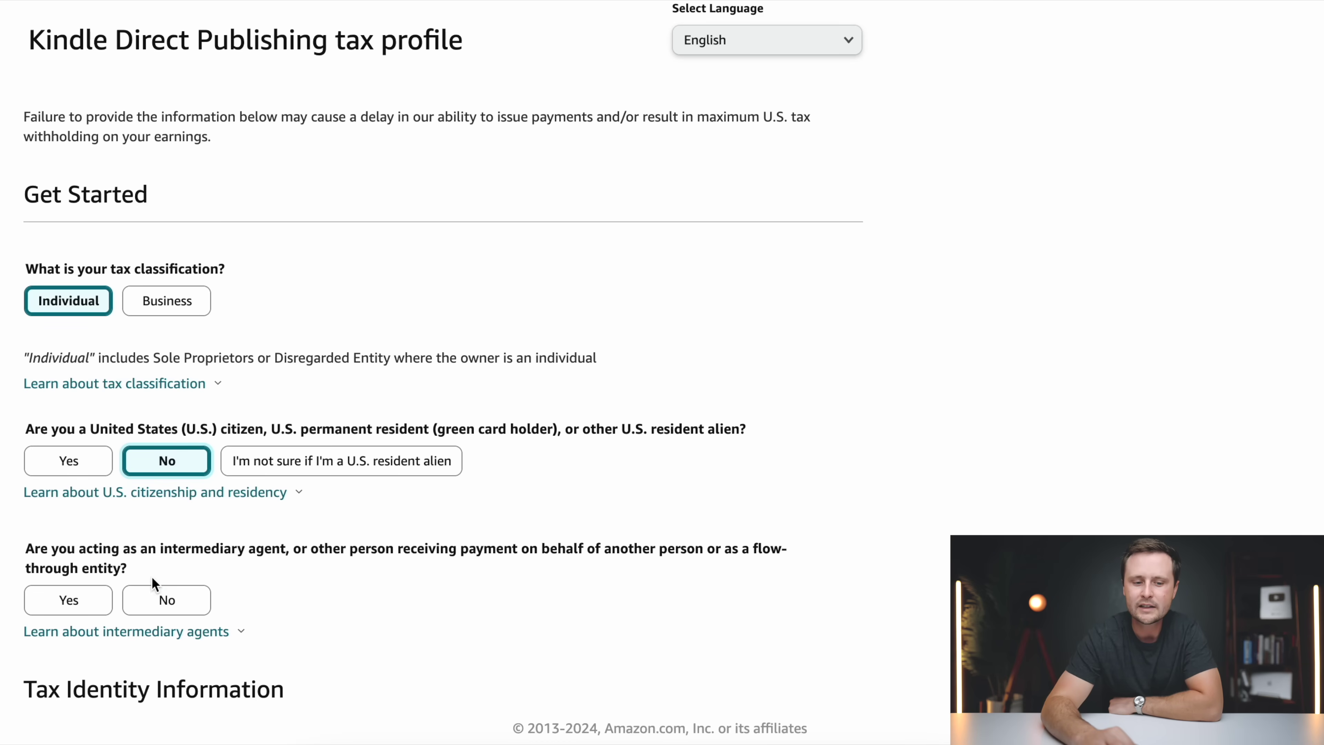
{"action": "left_click", "coordinate": [168, 600]}
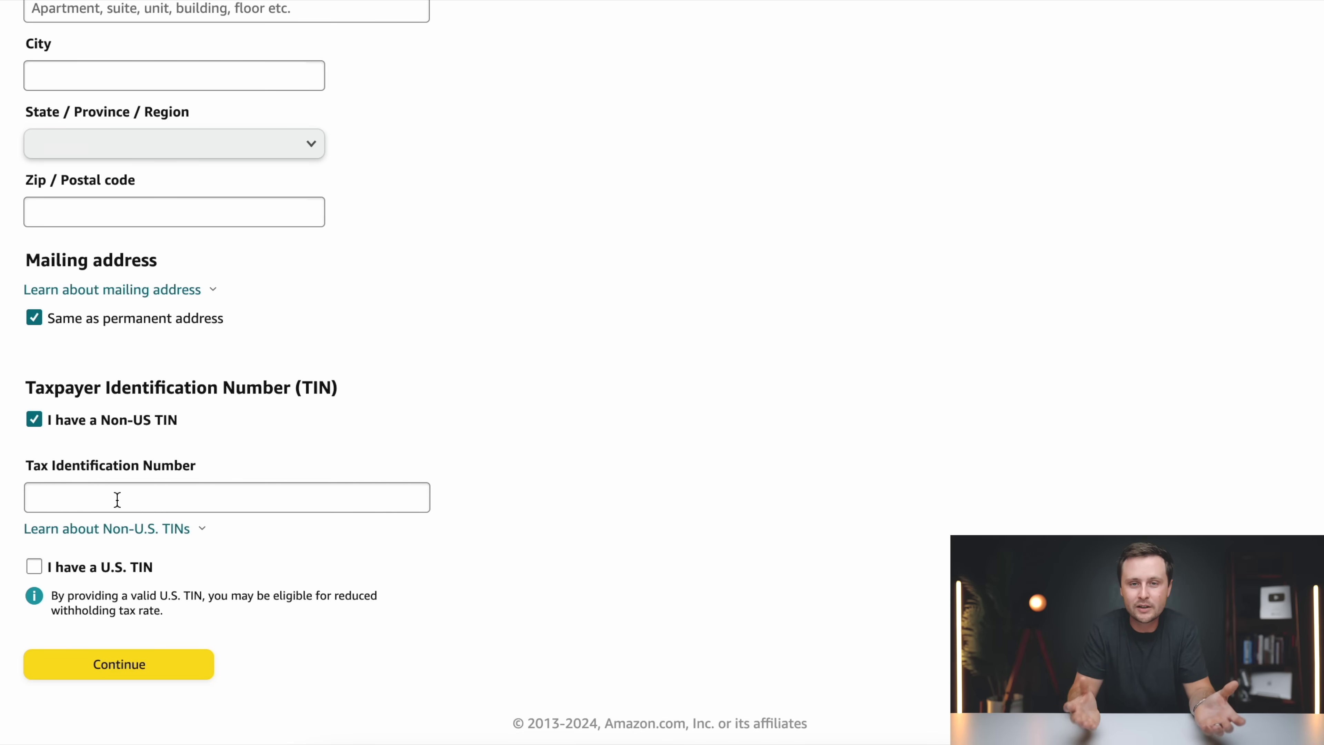
- Scroll back up through the non-U.S. tax form
{"action": "scroll", "coordinate": [490, 464], "scroll_direction": "up", "scroll_amount": 10}
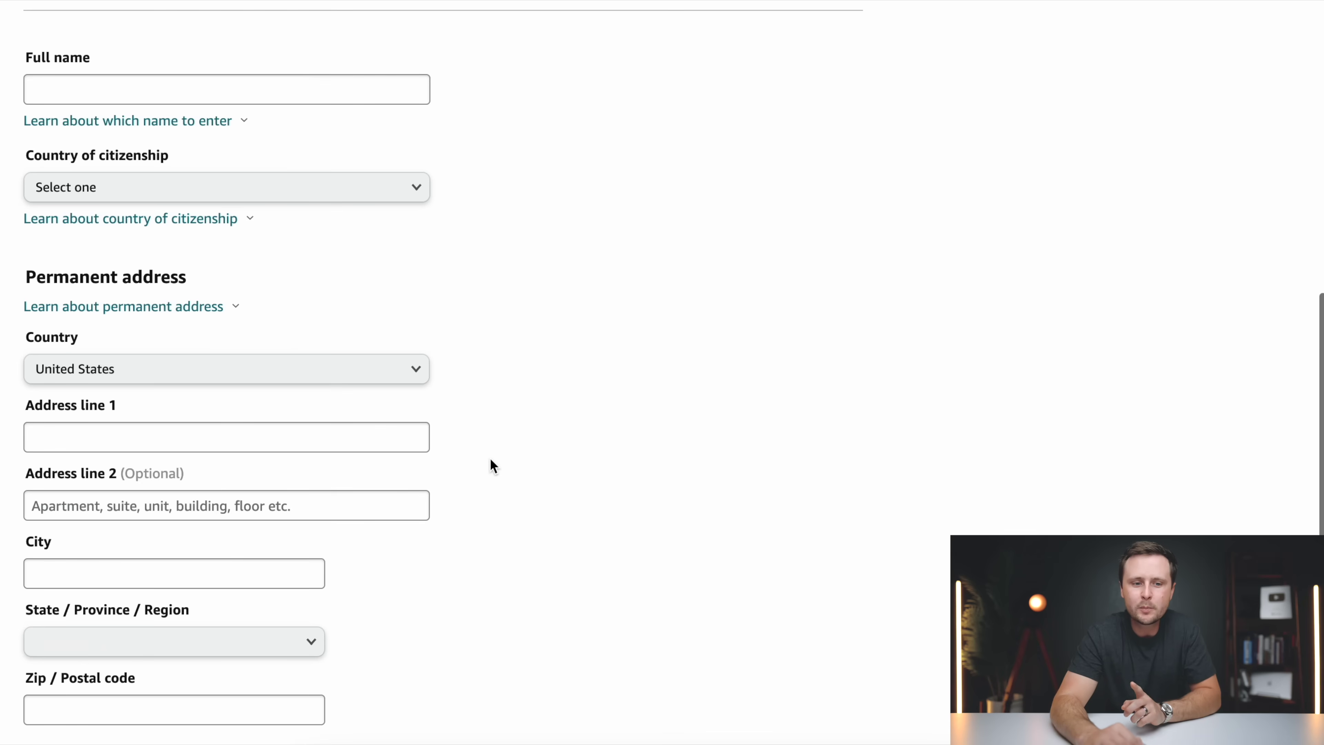